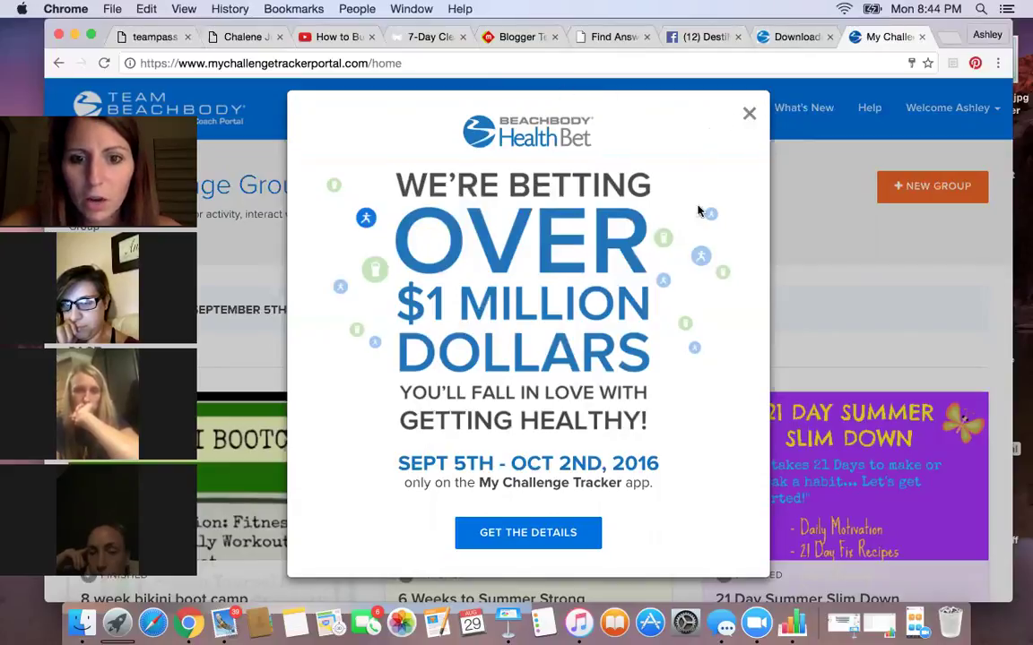
- Dismiss the Health Bet announcement on the Coach Portal
{"action": "left_click", "coordinate": [748, 112]}
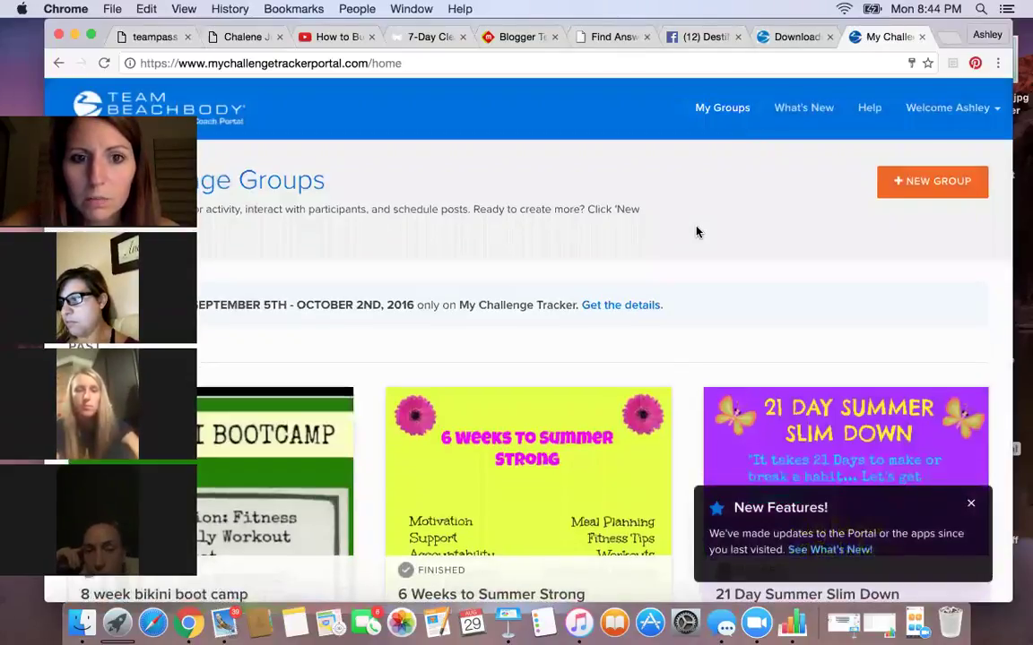
{"action": "scroll", "coordinate": [696, 233], "scroll_direction": "down", "scroll_amount": 2}
{"action": "scroll", "coordinate": [695, 238], "scroll_direction": "up", "scroll_amount": 2}
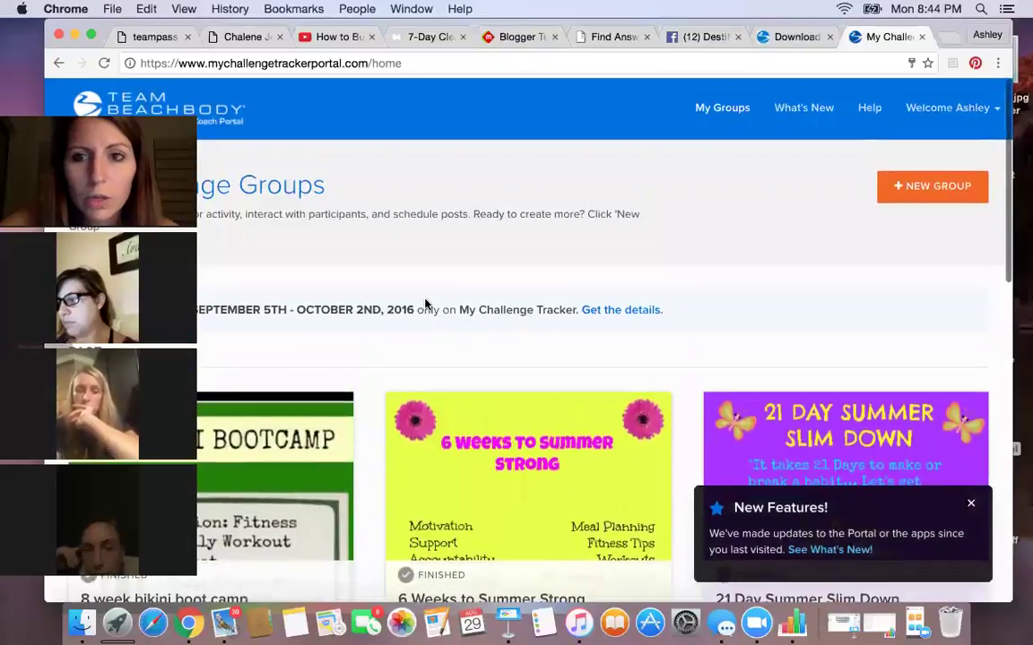
- Sign in to the coach portal and return to the top of My Challenge Groups
{"action": "left_click", "coordinate": [905, 185]}
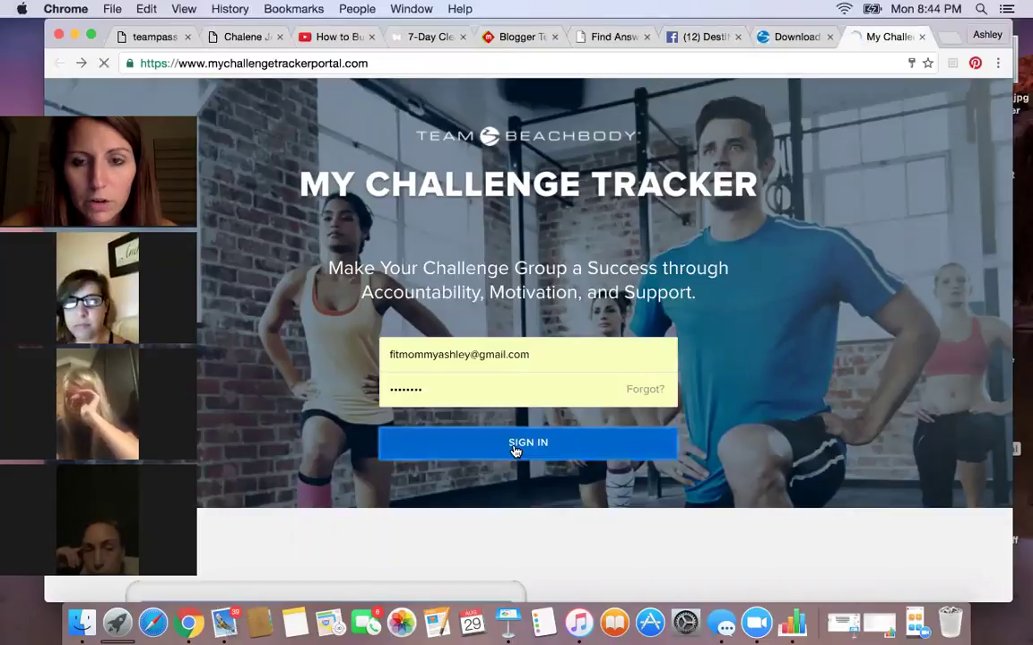
{"action": "left_click", "coordinate": [515, 451]}
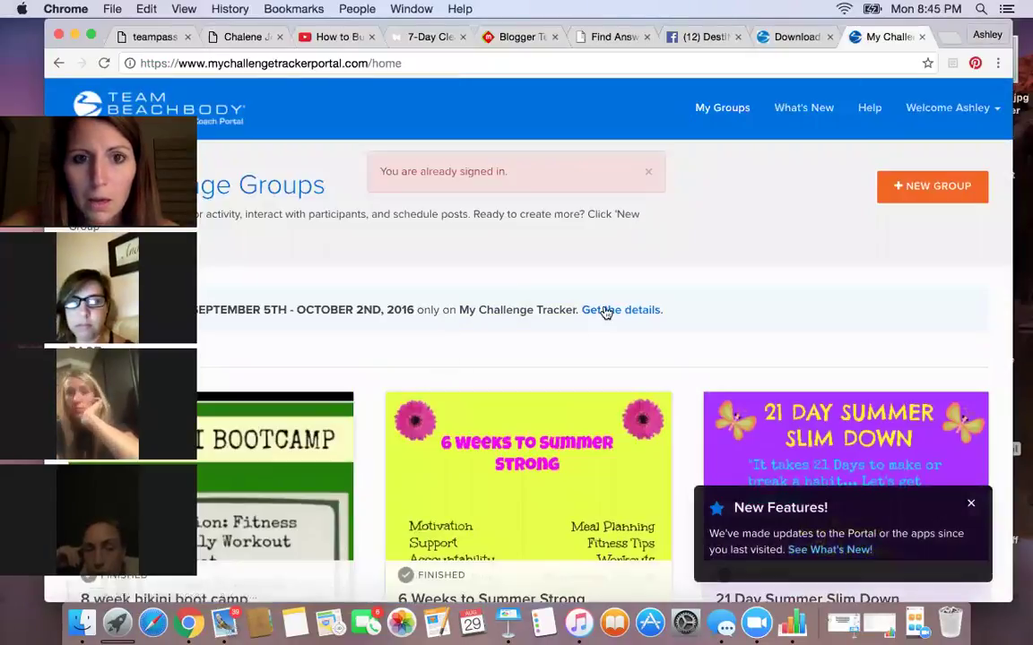
{"action": "scroll", "coordinate": [606, 311], "scroll_direction": "down", "scroll_amount": 8}
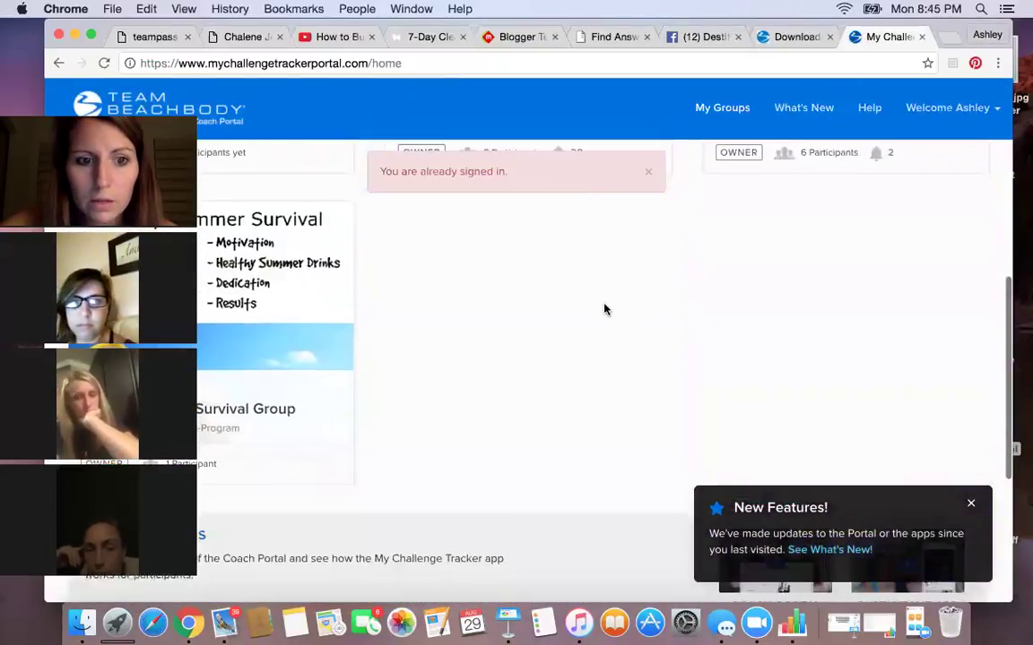
{"action": "scroll", "coordinate": [465, 343], "scroll_direction": "up", "scroll_amount": 10}
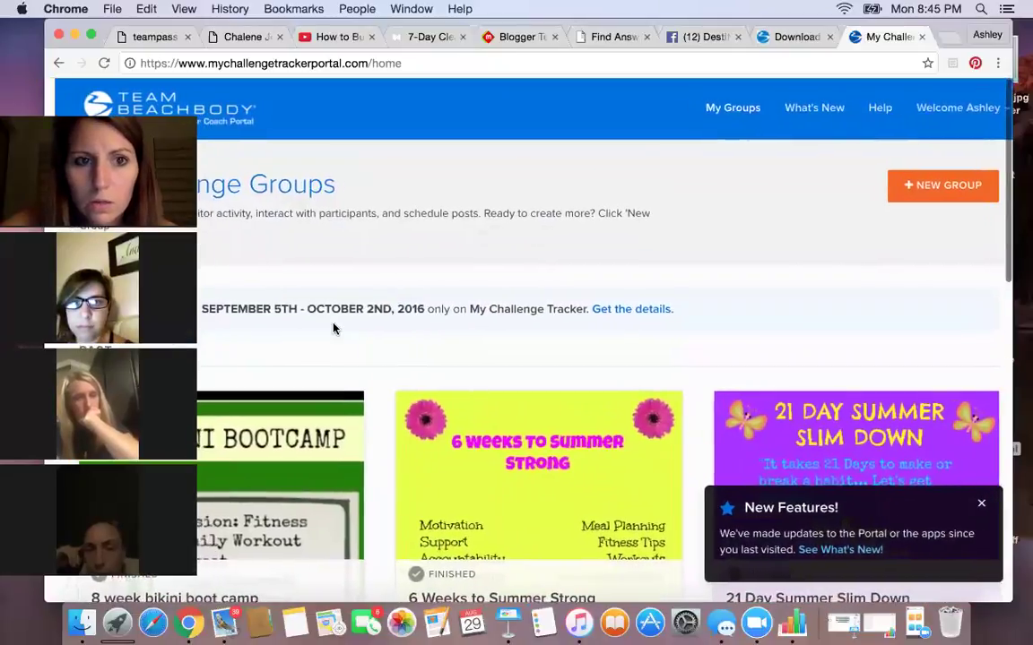
{"action": "left_click_drag", "start_coordinate": [197, 112], "coordinate": [802, 180]}
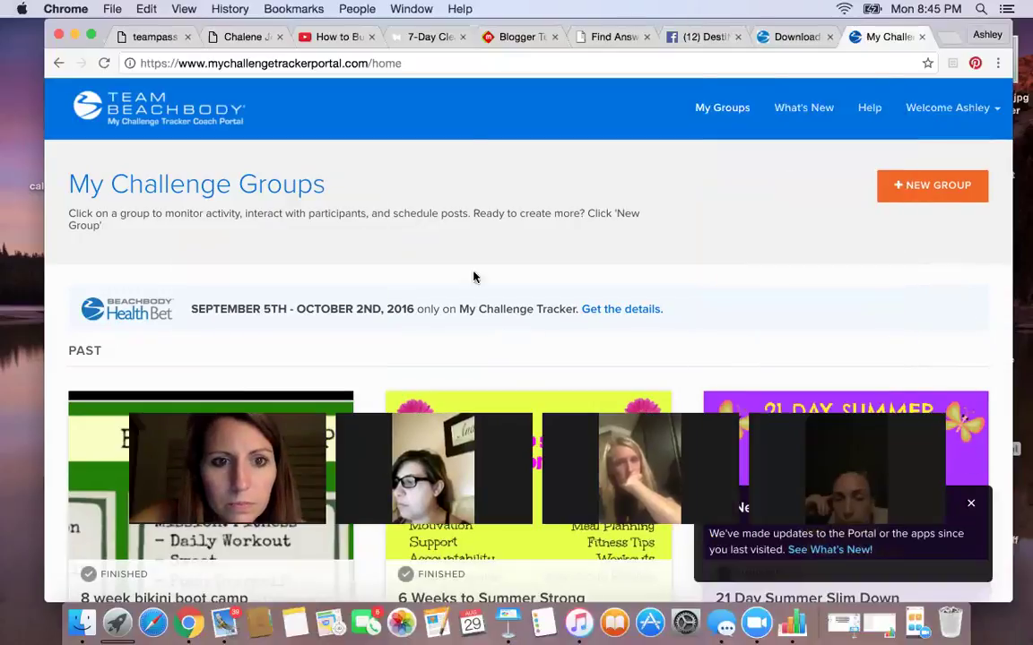
- Start a new group named 'September 5th Beachbody Health Bet'
{"action": "left_click", "coordinate": [897, 192]}
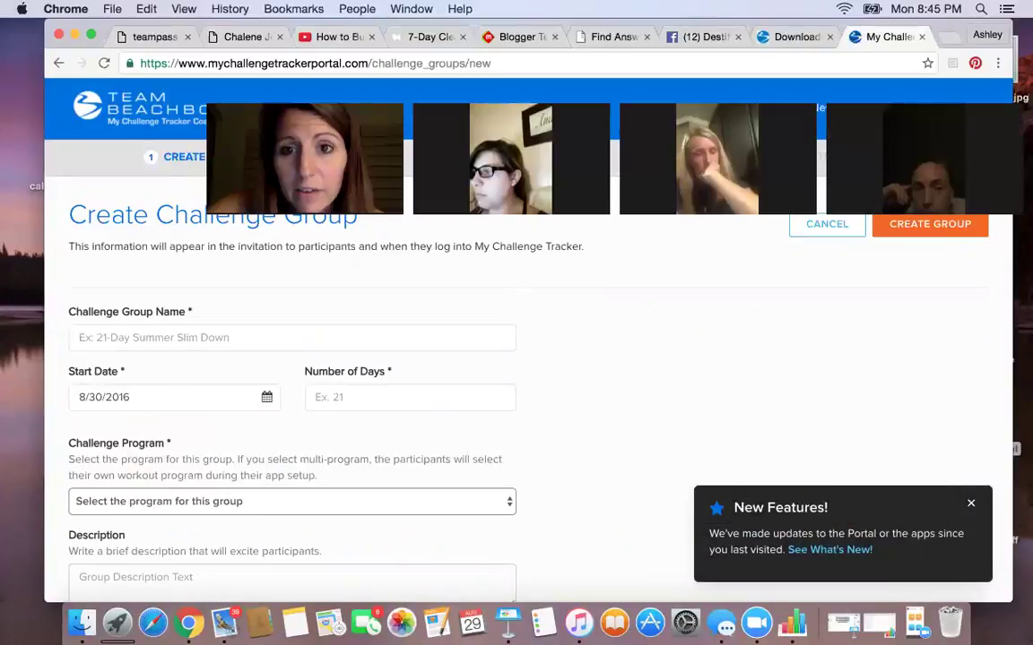
{"action": "left_click", "coordinate": [205, 338]}
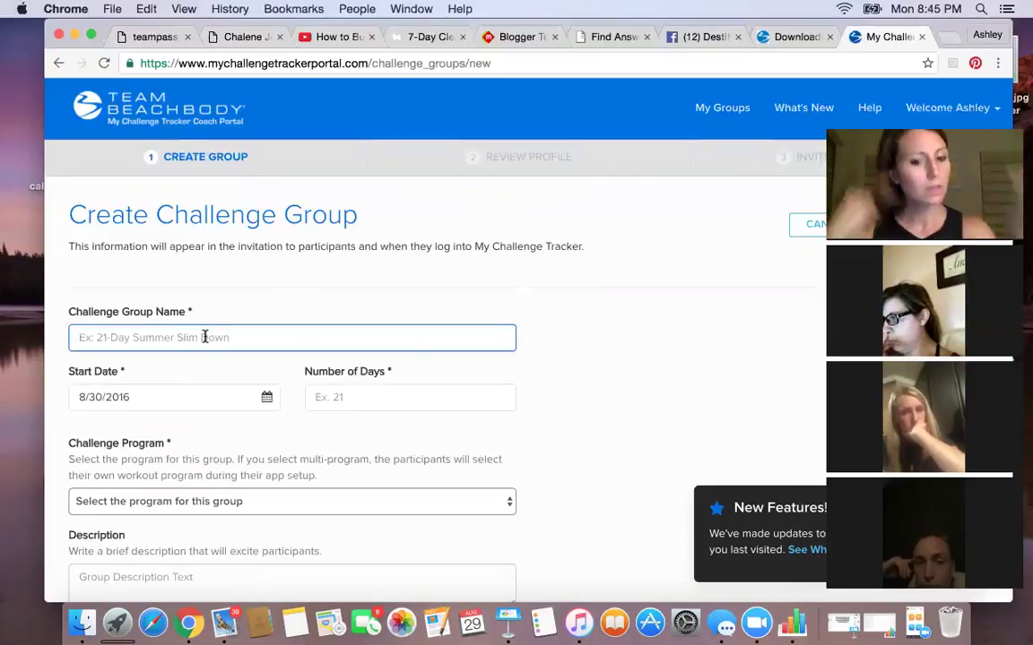
{"action": "type", "text": "September 5th "}
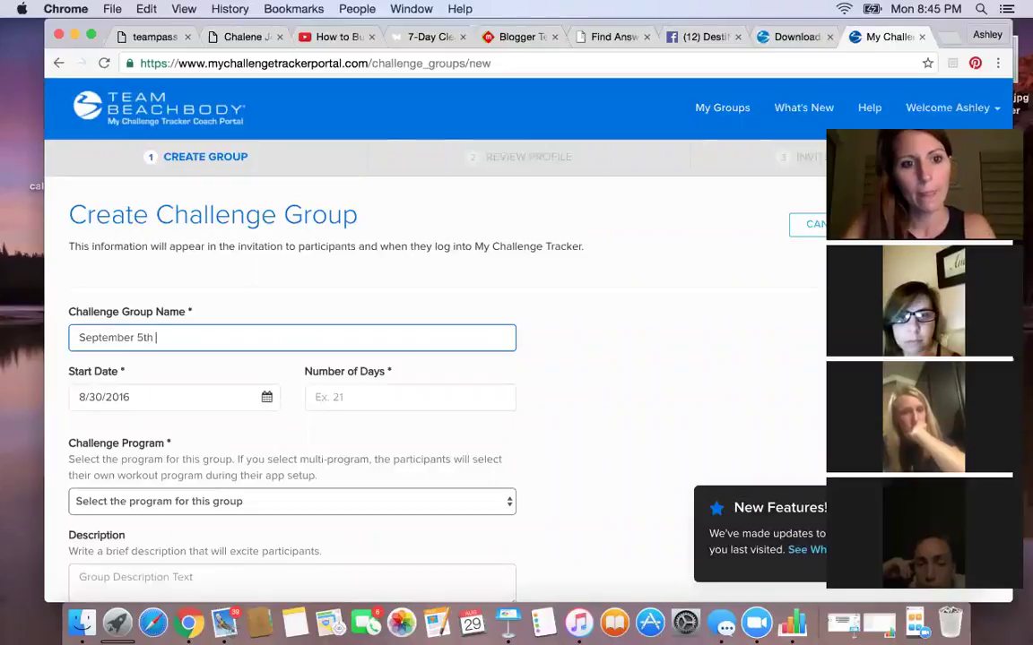
{"action": "type", "text": "Beachbody "}
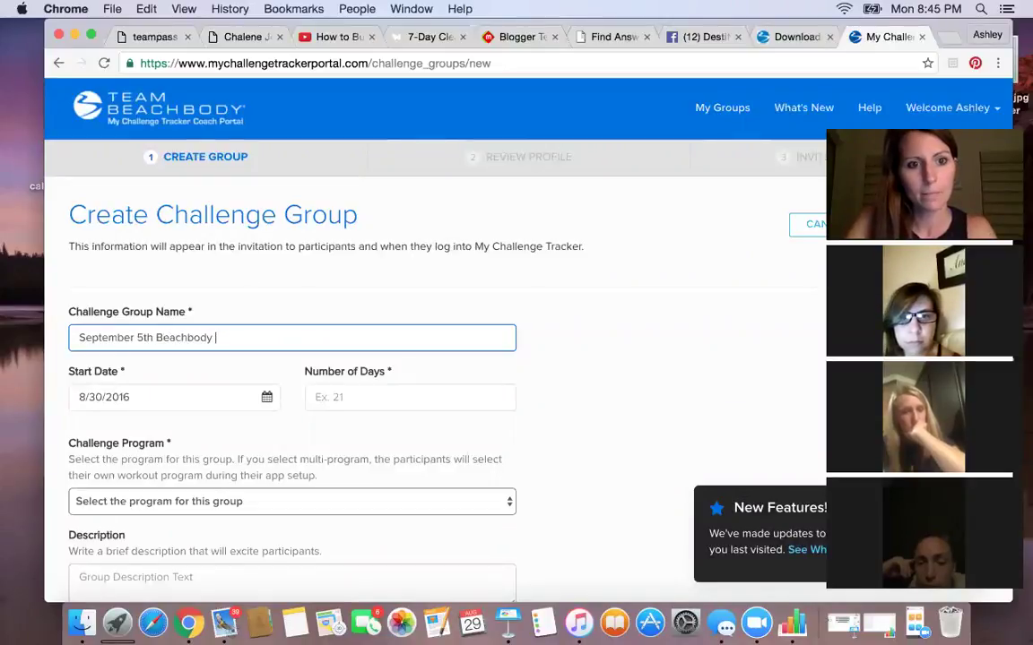
{"action": "type", "text": "Health Bet"}
{"action": "key", "text": "Tab"}
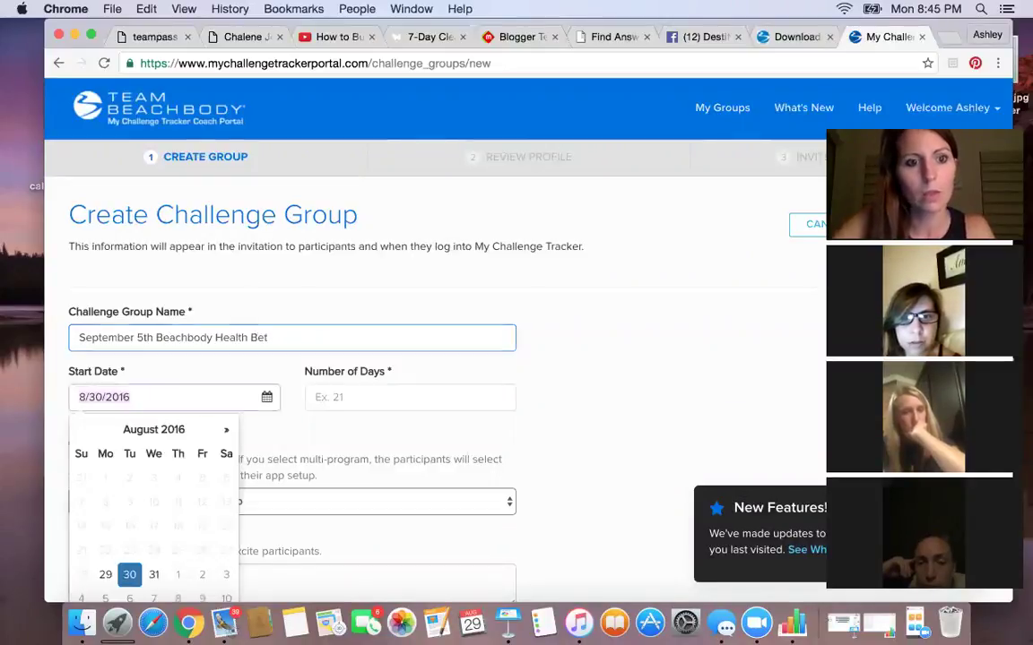
- Set the group's start date to 9/1/2016 and its length to 32 days
{"action": "scroll", "coordinate": [171, 520], "scroll_direction": "down", "scroll_amount": 2}
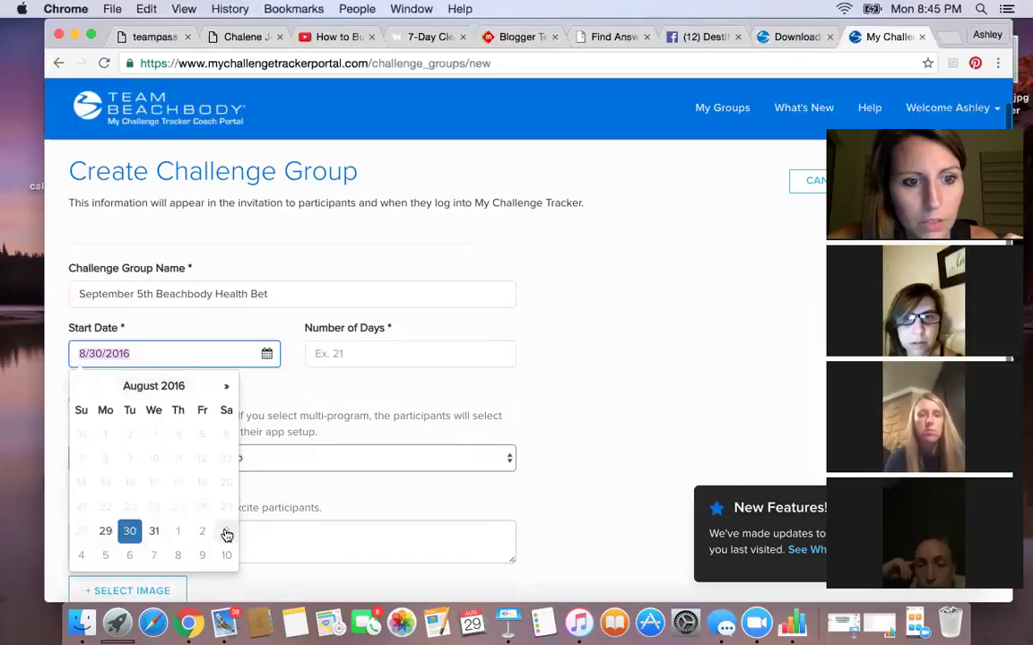
{"action": "left_click", "coordinate": [180, 533]}
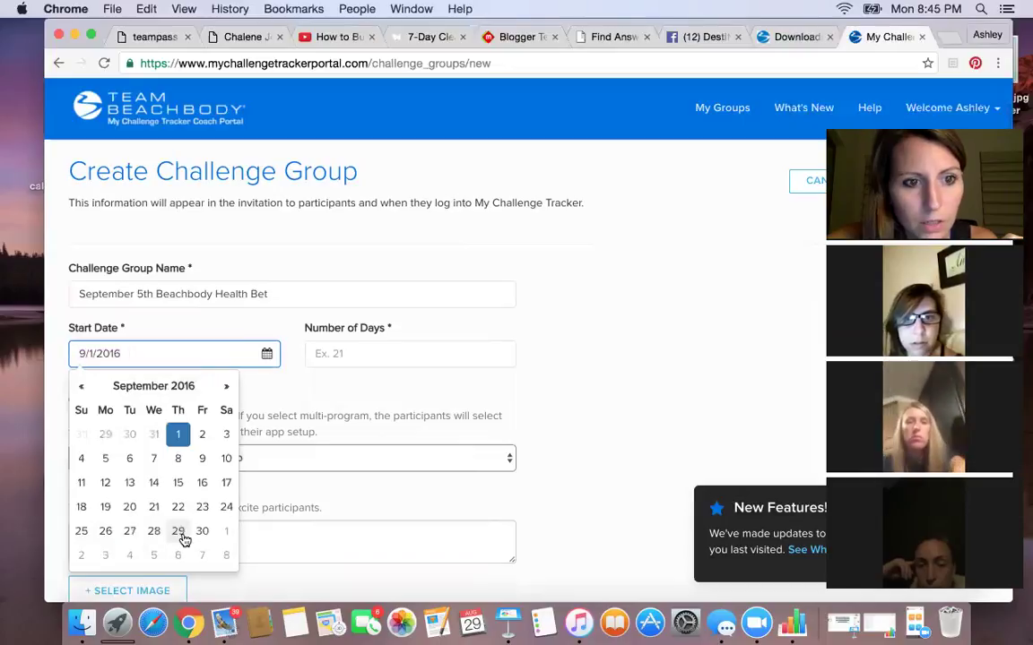
{"action": "left_click", "coordinate": [337, 354]}
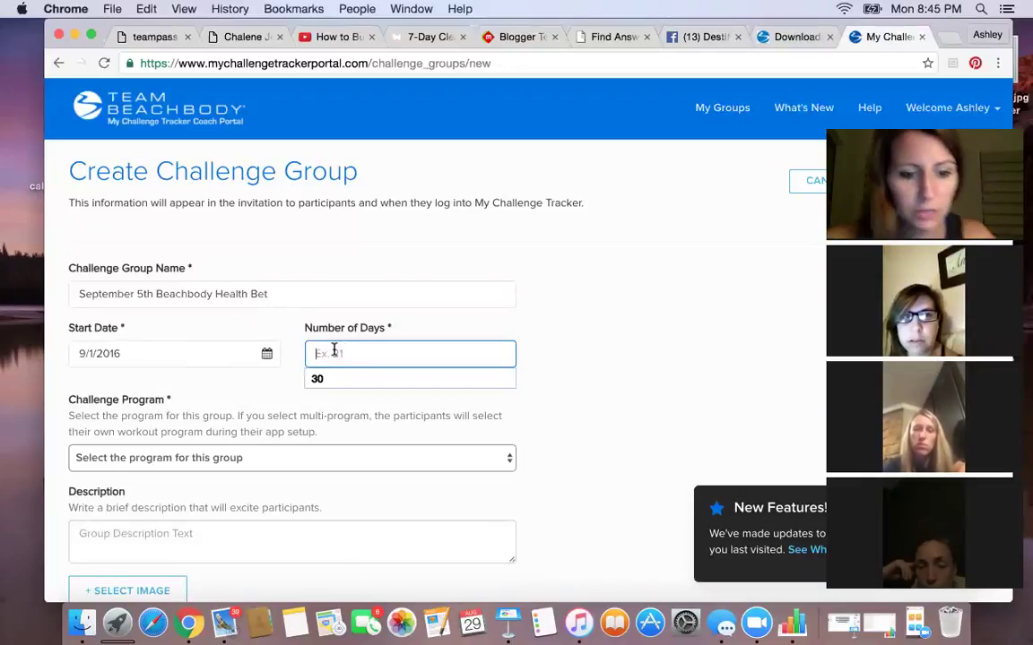
{"action": "type", "text": "32"}
{"action": "left_click", "coordinate": [451, 327]}
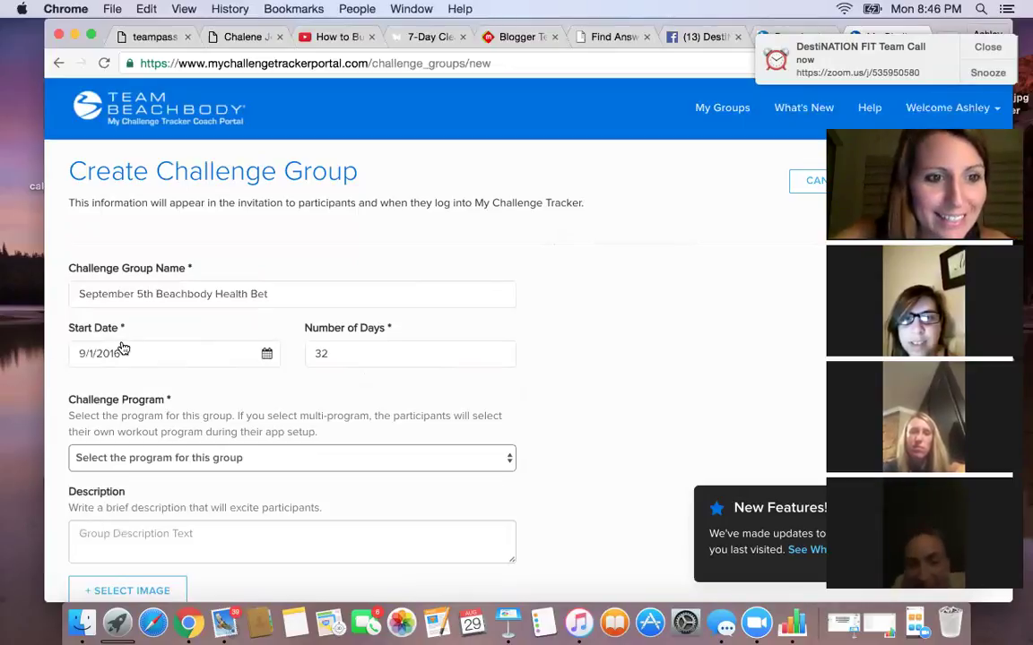
- Set the challenge program to Multi-Program
{"action": "scroll", "coordinate": [350, 383], "scroll_direction": "down", "scroll_amount": 3}
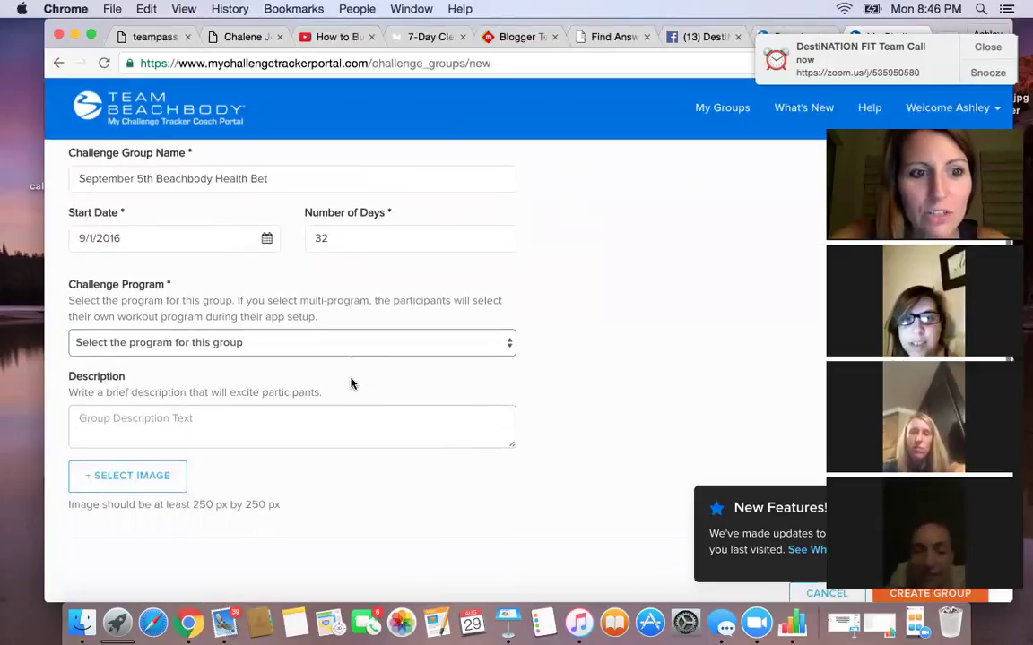
{"action": "left_click", "coordinate": [477, 337]}
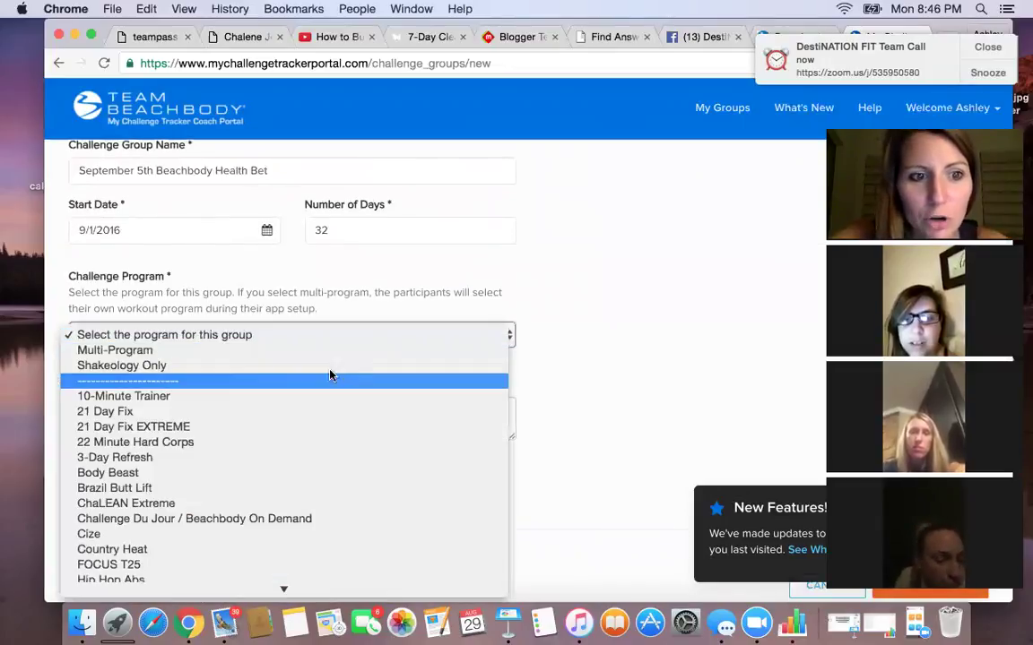
{"action": "left_click", "coordinate": [296, 351]}
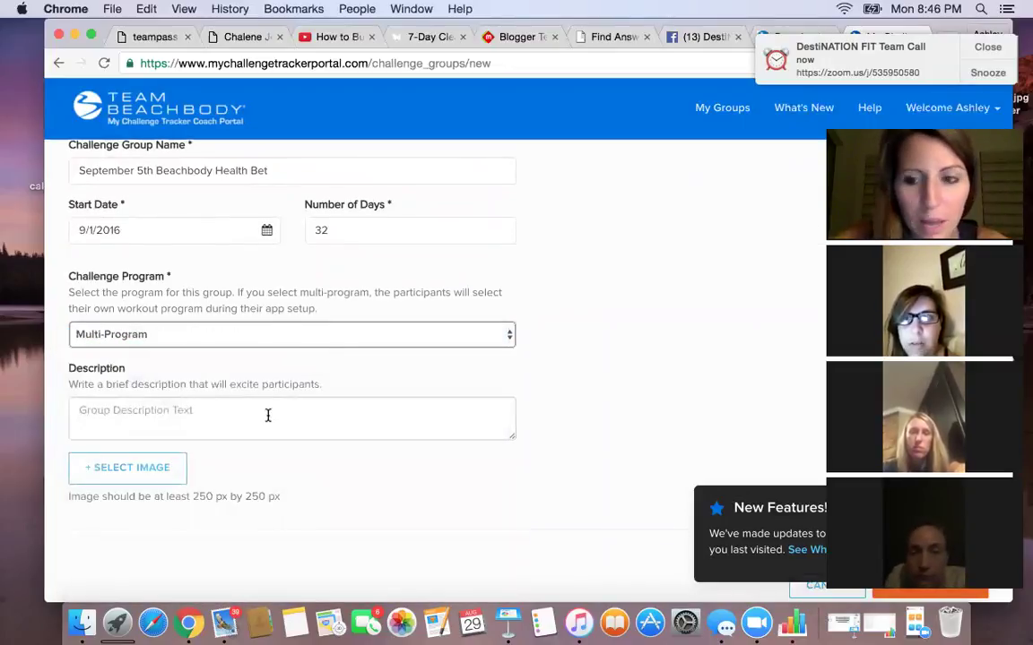
- Describe the group as 'fun health bet stuff' and bring up the image chooser
{"action": "left_click", "coordinate": [182, 418]}
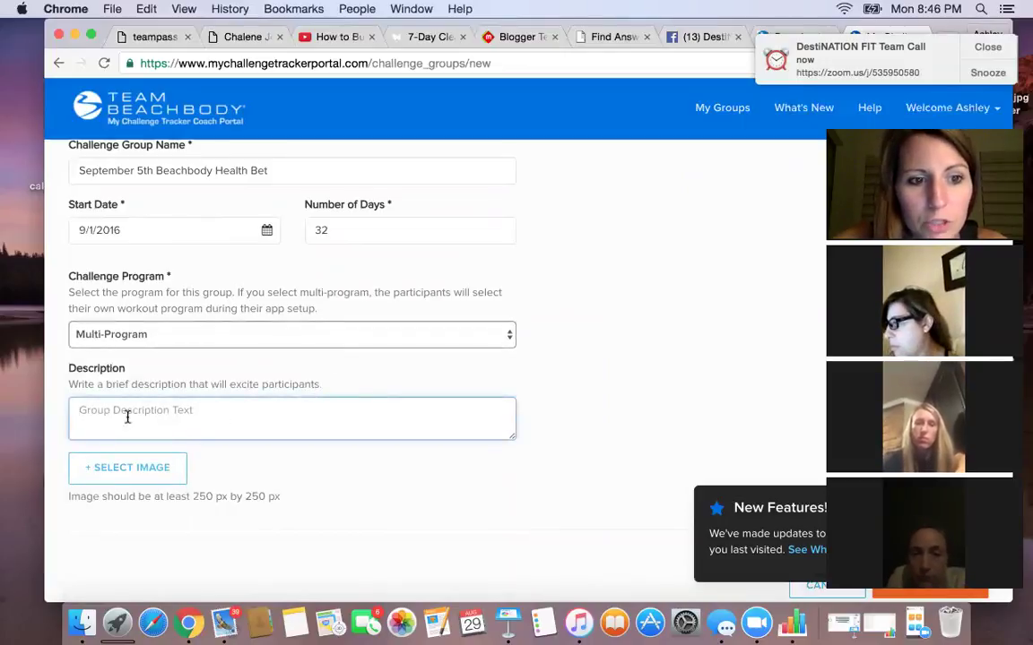
{"action": "scroll", "coordinate": [214, 421], "scroll_direction": "down", "scroll_amount": 5}
{"action": "scroll", "coordinate": [238, 468], "scroll_direction": "up", "scroll_amount": 4}
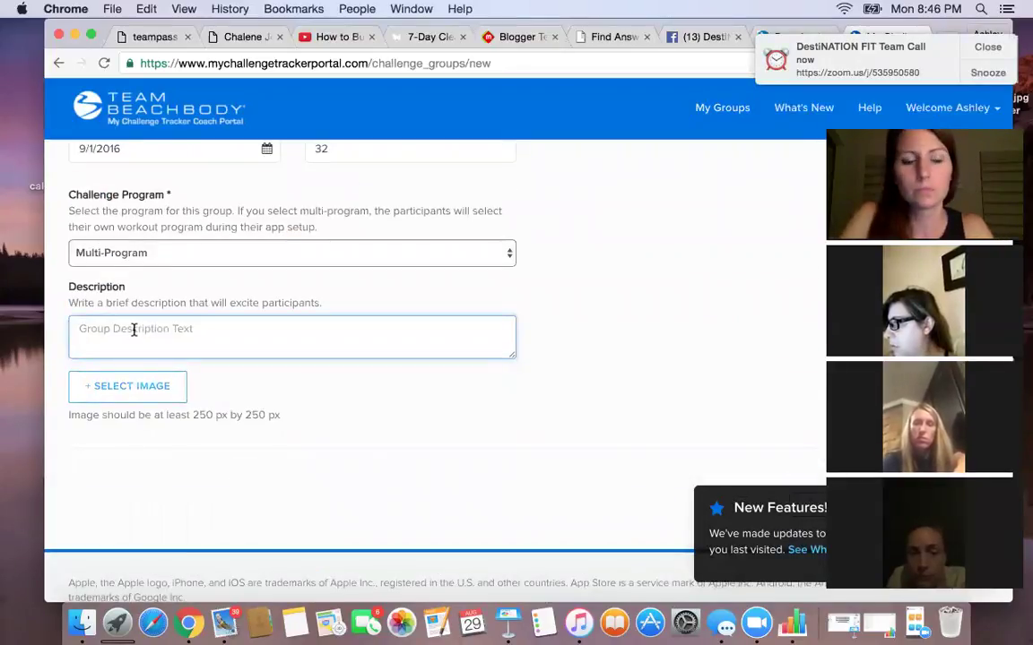
{"action": "type", "text": "fun health bet stuff"}
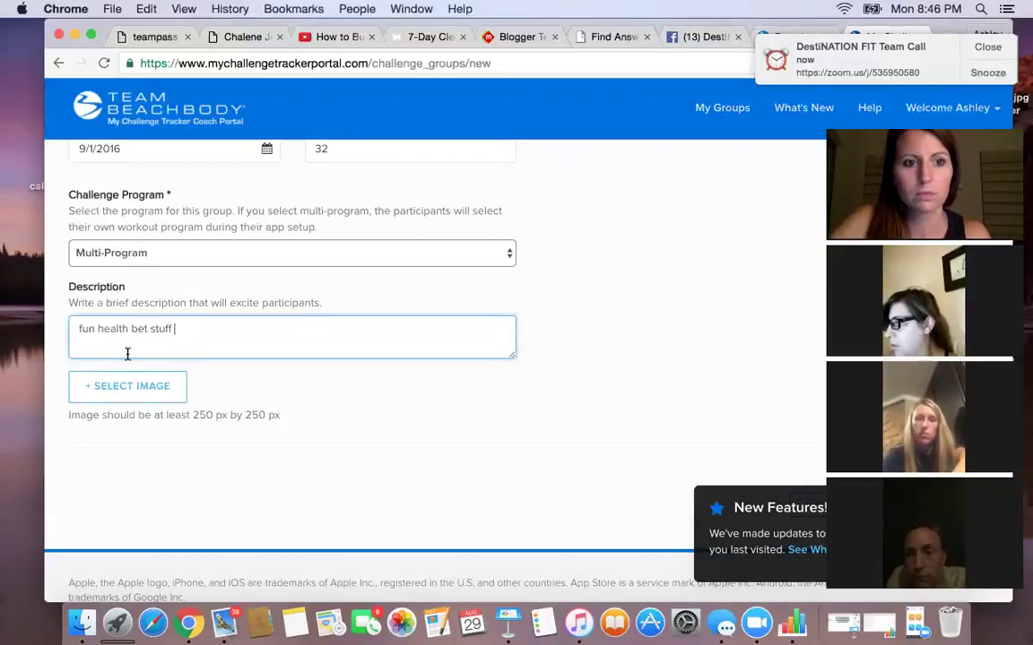
{"action": "left_click", "coordinate": [136, 384]}
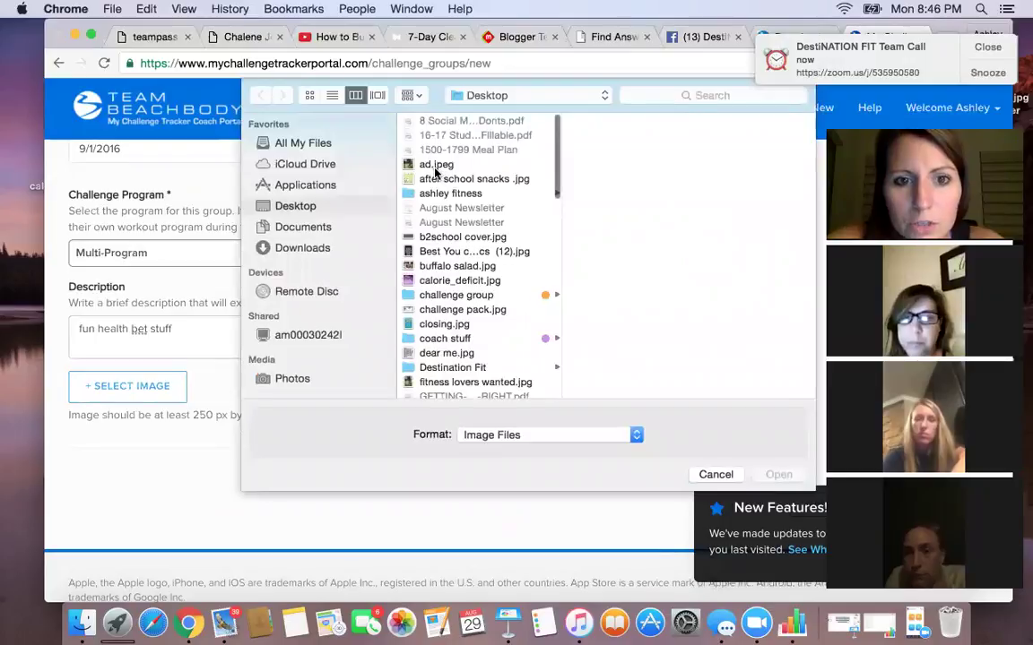
- Attach and save the Fitness Lovers Wanted photo, then create the group
{"action": "left_click", "coordinate": [436, 165]}
{"action": "key", "text": "Return"}
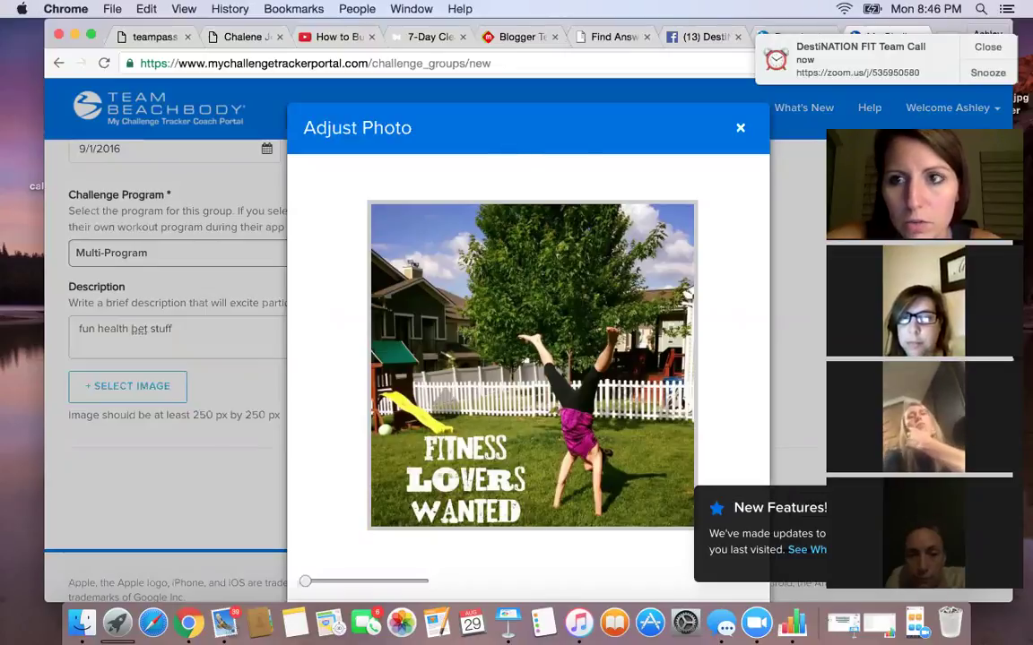
{"action": "left_click", "coordinate": [987, 52]}
{"action": "left_click_drag", "start_coordinate": [887, 125], "coordinate": [61, 86]}
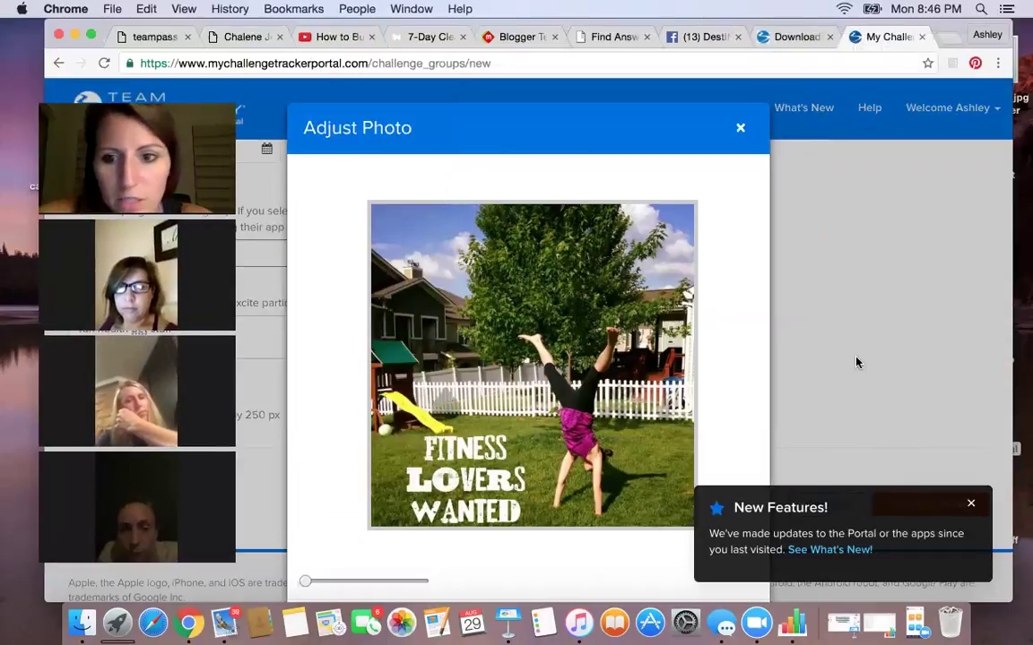
{"action": "left_click", "coordinate": [972, 509]}
{"action": "scroll", "coordinate": [699, 538], "scroll_direction": "down", "scroll_amount": 2}
{"action": "left_click", "coordinate": [723, 549]}
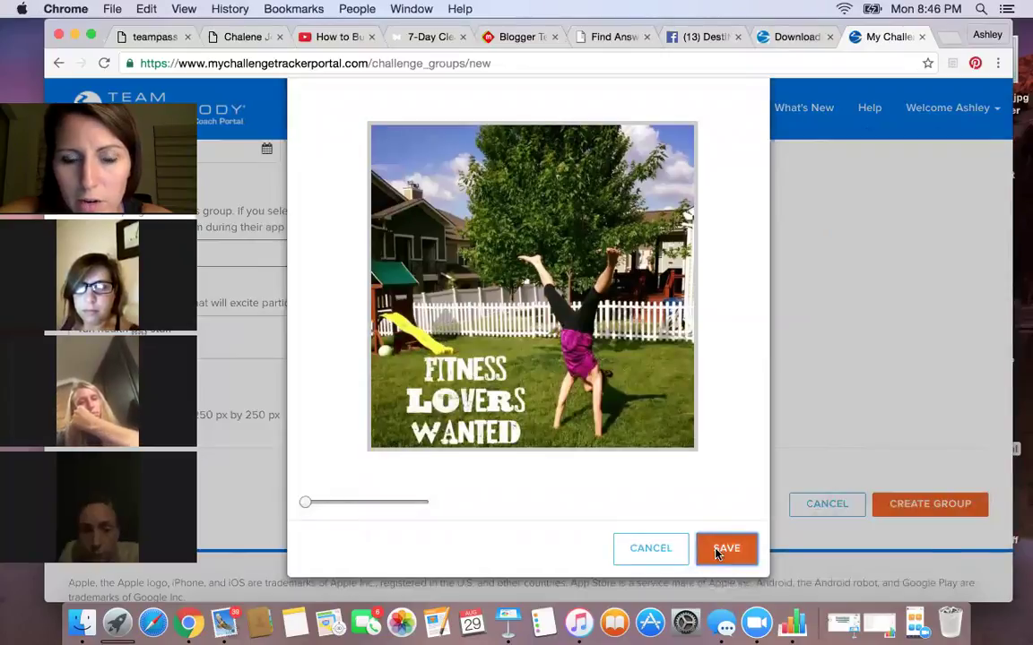
{"action": "left_click", "coordinate": [915, 505]}
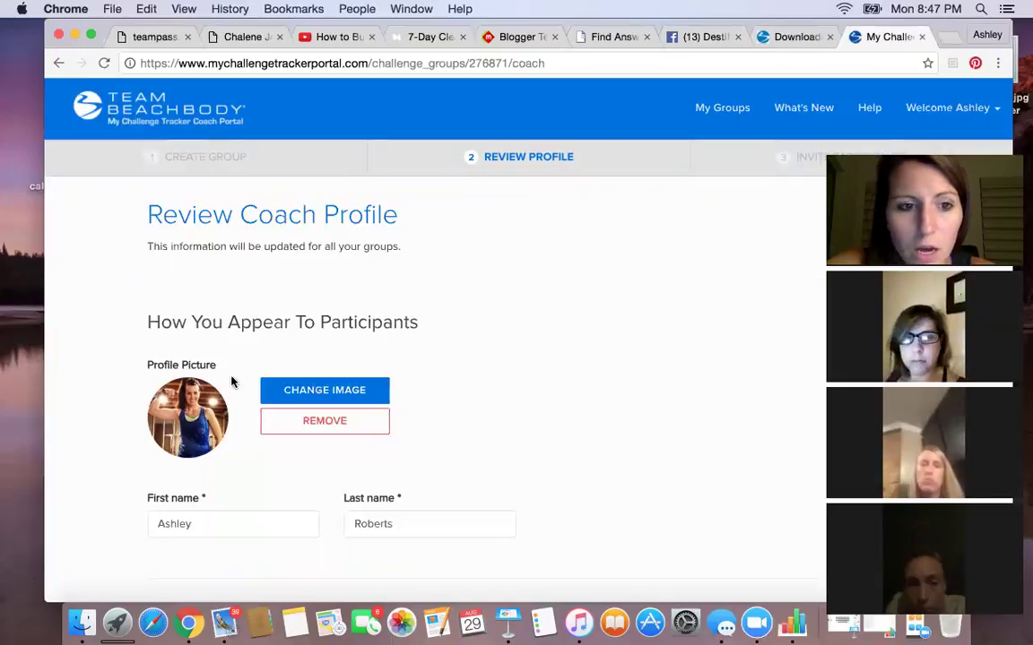
- Review the coach profile and time zone, then proceed to Invite Participants
{"action": "scroll", "coordinate": [193, 377], "scroll_direction": "down", "scroll_amount": 5}
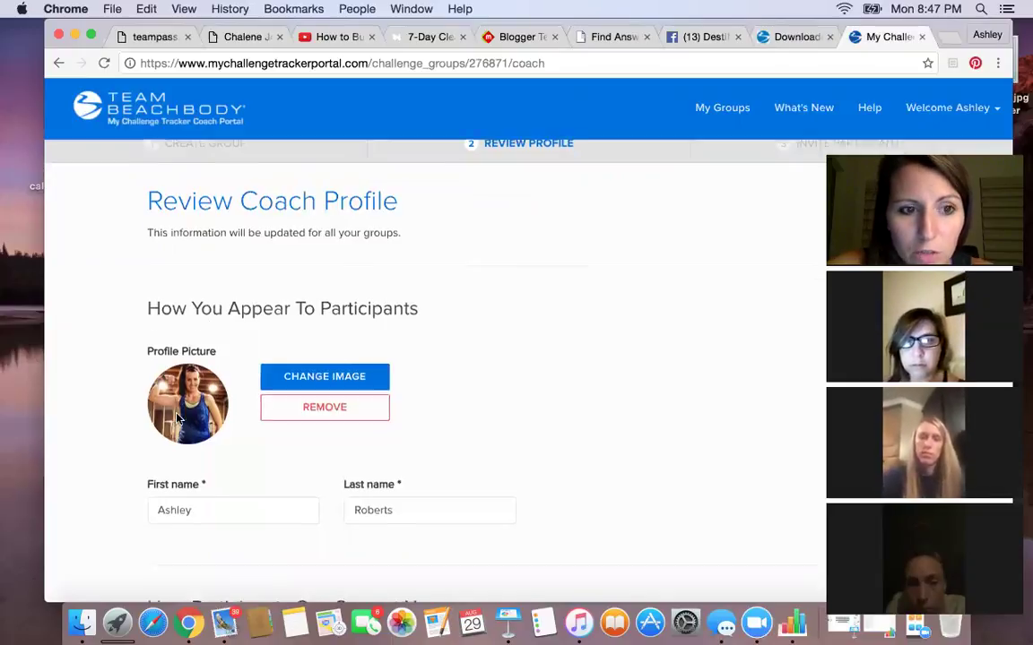
{"action": "scroll", "coordinate": [177, 419], "scroll_direction": "up", "scroll_amount": 2}
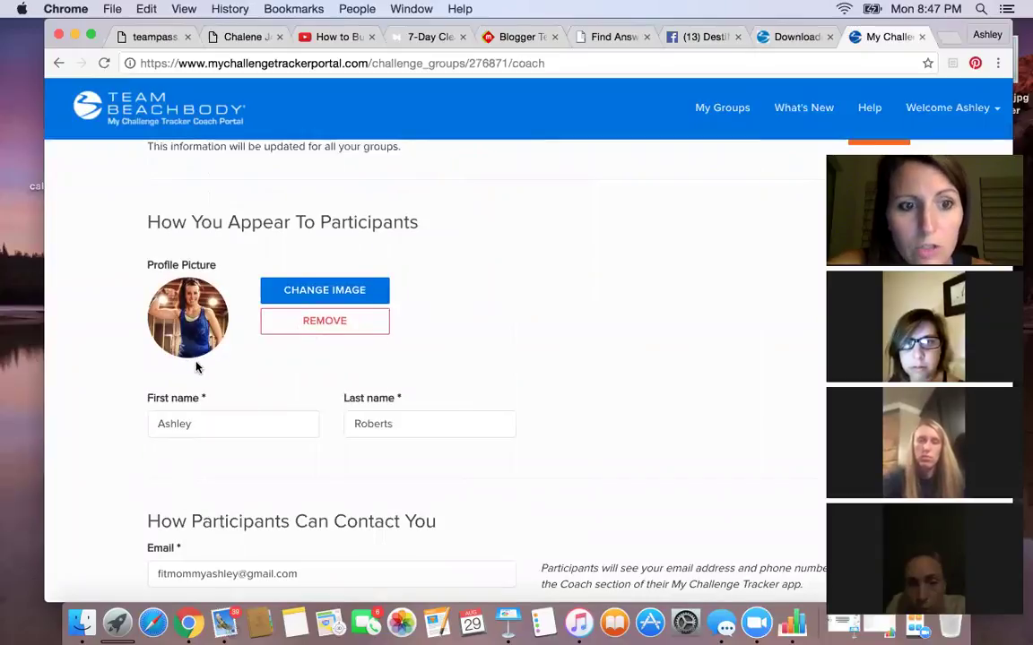
{"action": "scroll", "coordinate": [413, 354], "scroll_direction": "down", "scroll_amount": 2}
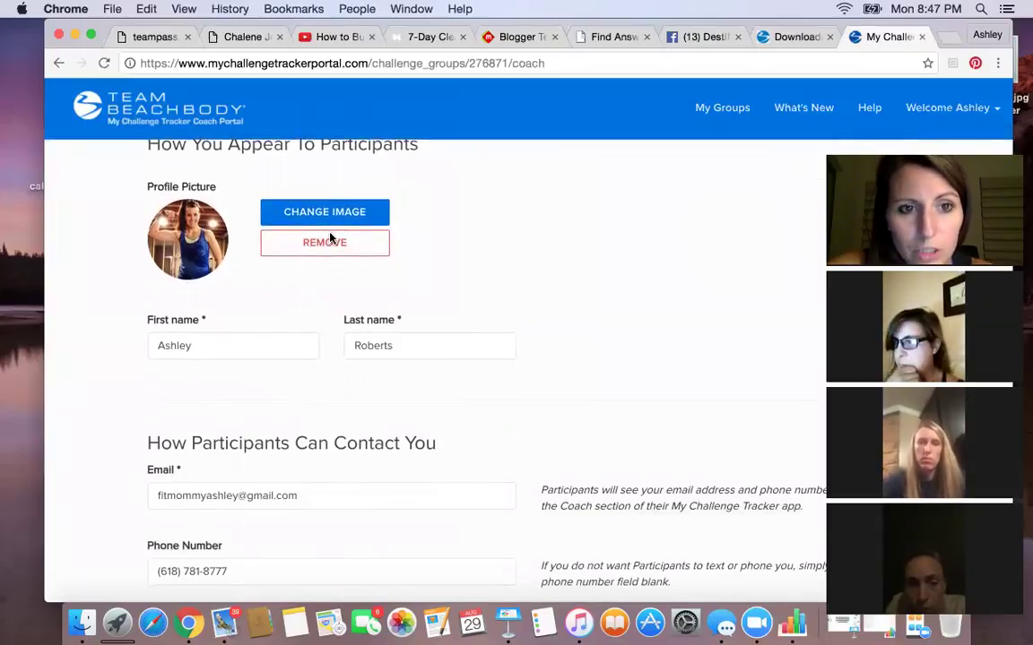
{"action": "scroll", "coordinate": [368, 411], "scroll_direction": "down", "scroll_amount": 5}
{"action": "scroll", "coordinate": [369, 411], "scroll_direction": "down", "scroll_amount": 8}
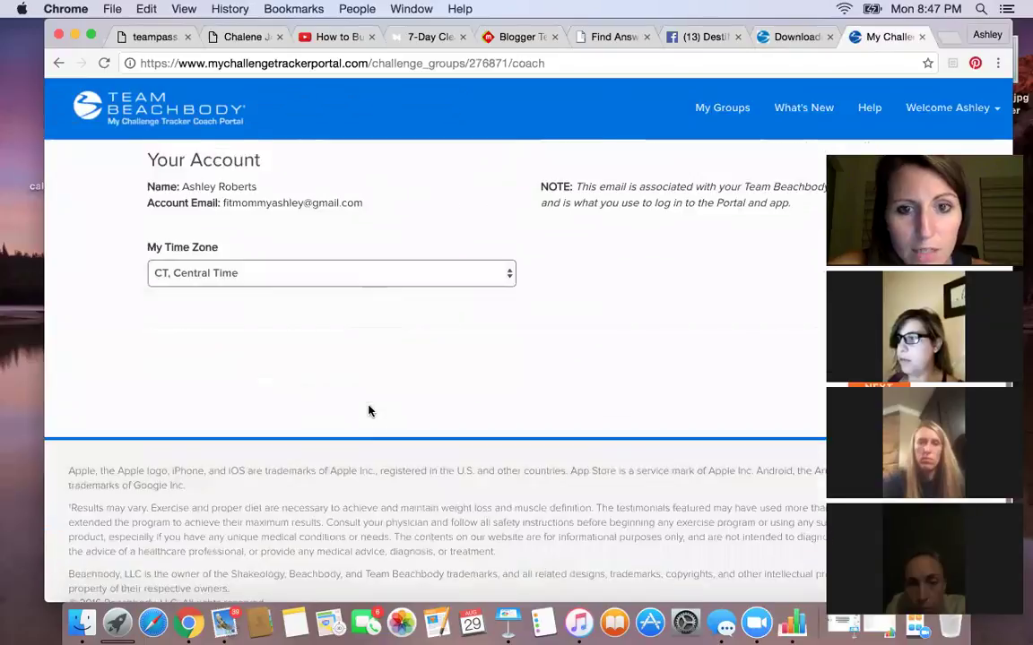
{"action": "scroll", "coordinate": [341, 358], "scroll_direction": "up", "scroll_amount": 15}
{"action": "scroll", "coordinate": [408, 447], "scroll_direction": "down", "scroll_amount": 15}
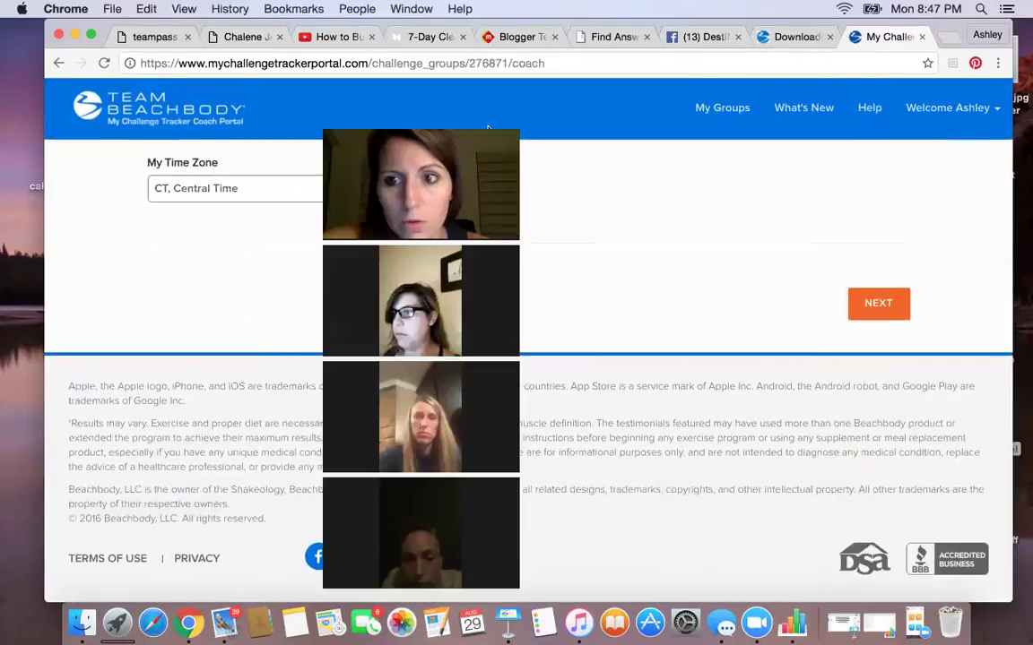
{"action": "left_click", "coordinate": [870, 300]}
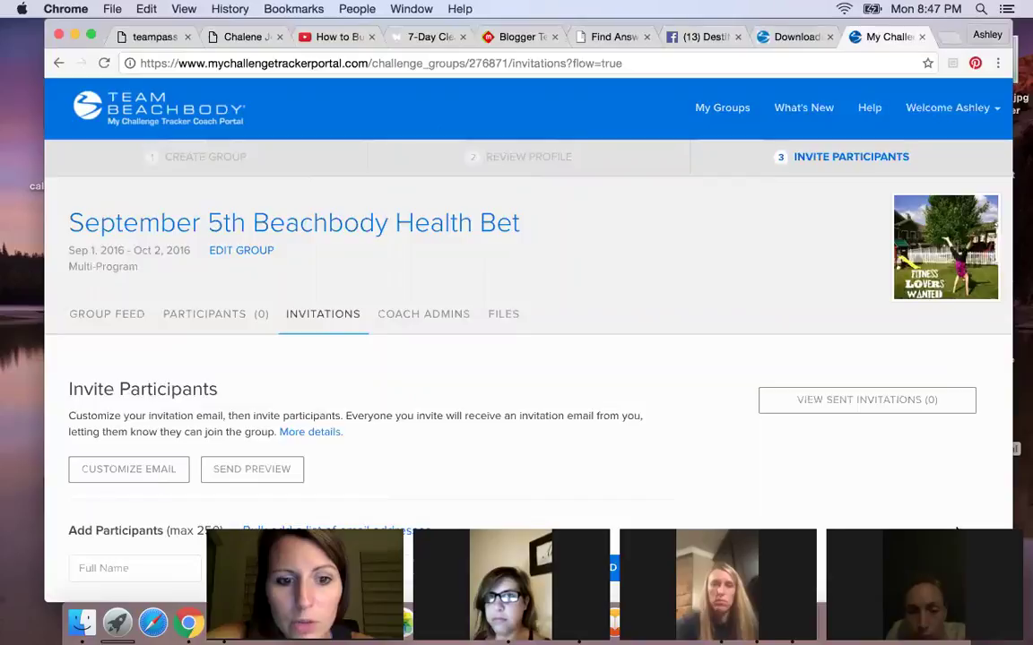
- Add a participant's full name and e-mail to the list and send the invitation
{"action": "scroll", "coordinate": [722, 367], "scroll_direction": "down", "scroll_amount": 5}
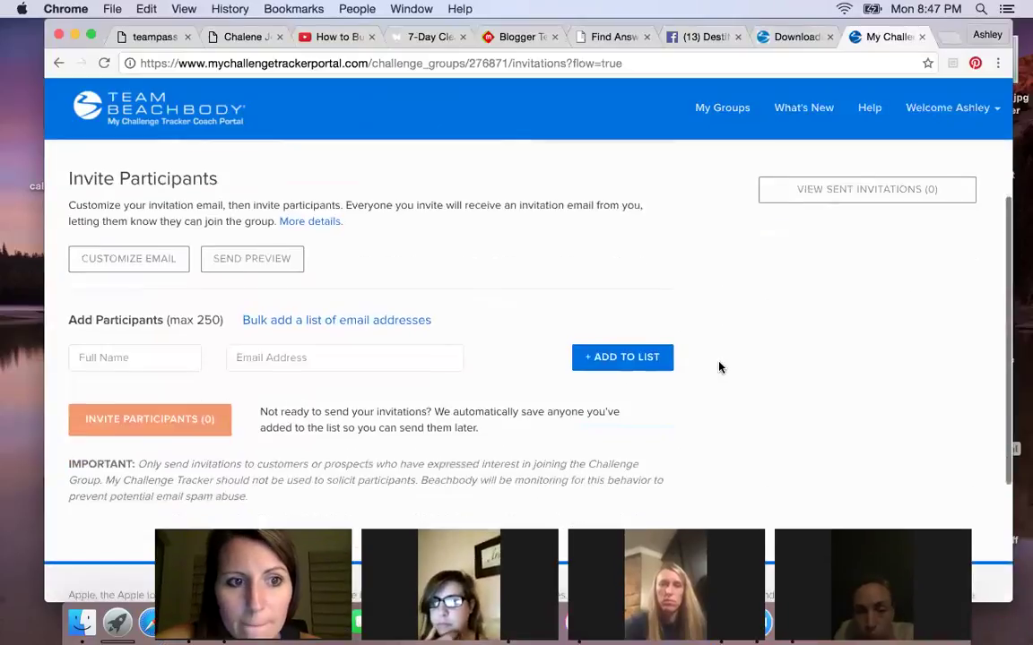
{"action": "left_click", "coordinate": [123, 361]}
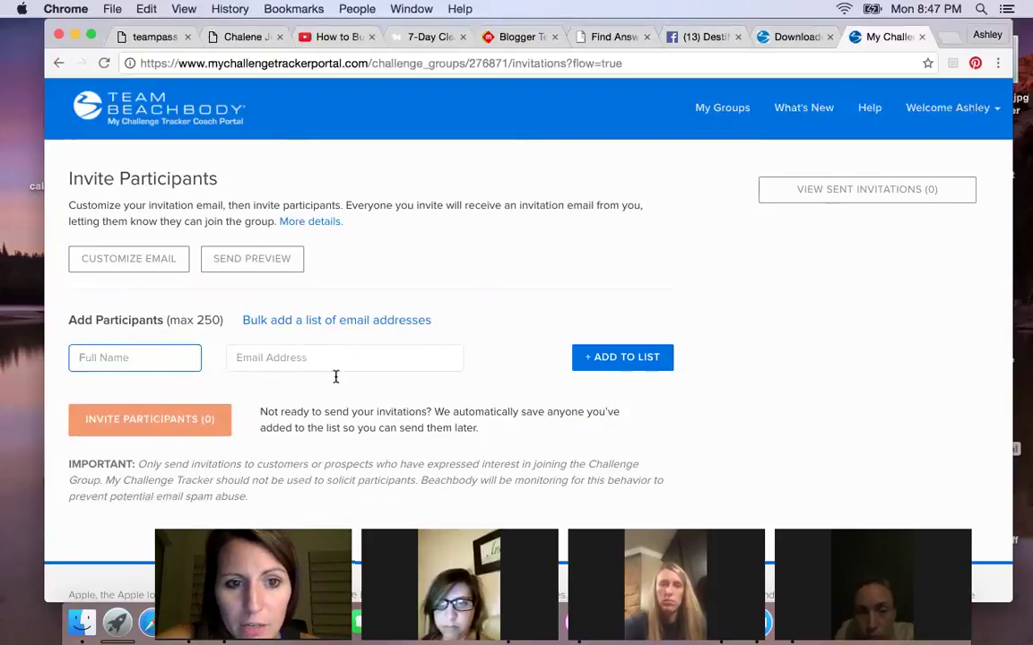
{"action": "scroll", "coordinate": [335, 377], "scroll_direction": "down", "scroll_amount": 2}
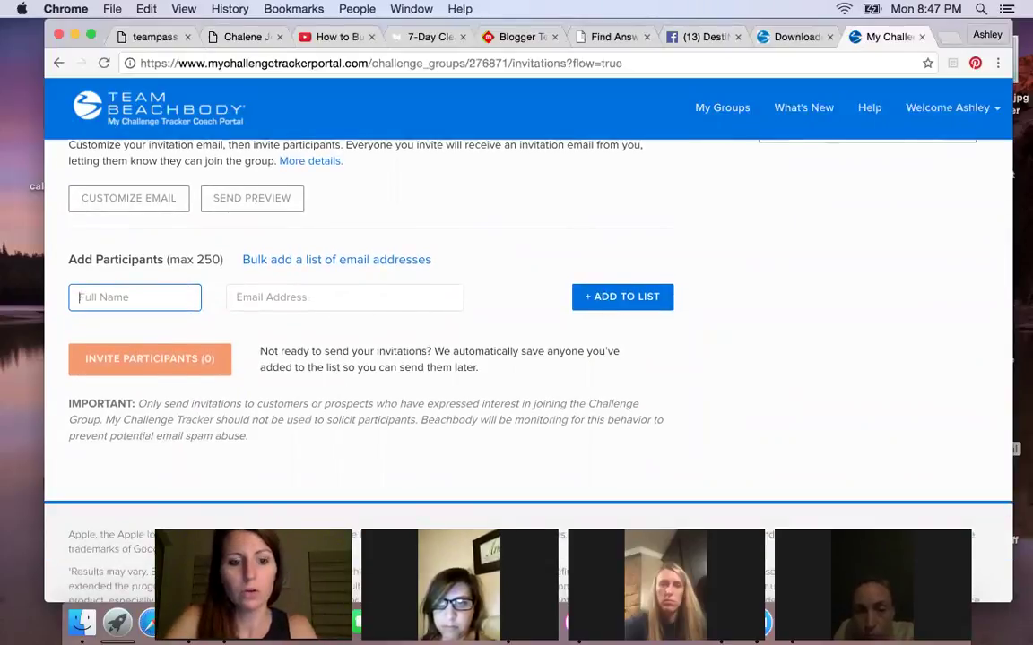
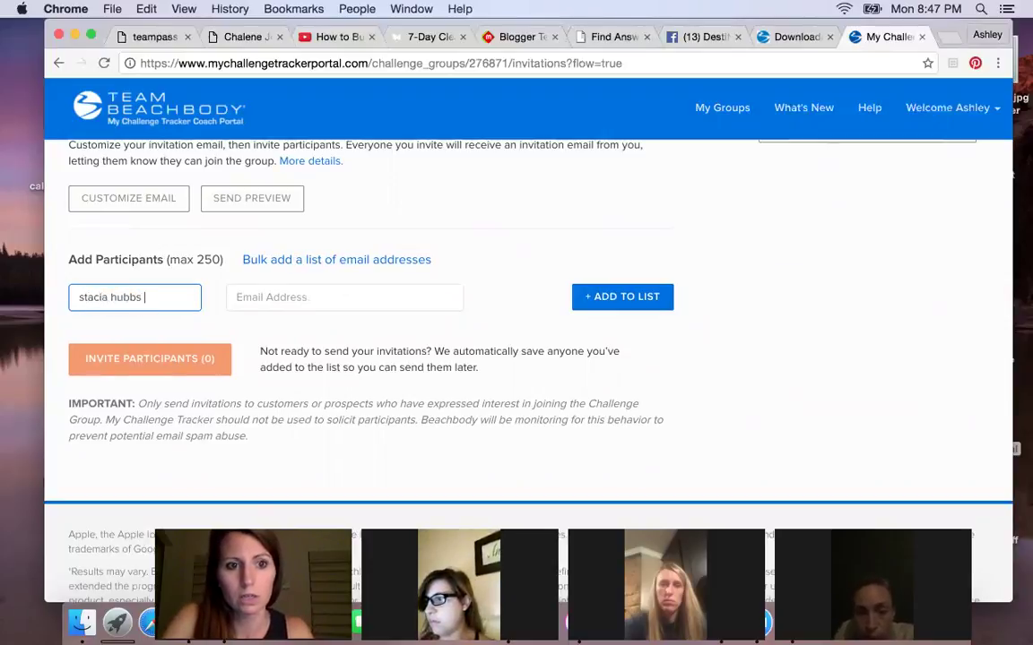
{"action": "left_click", "coordinate": [344, 297]}
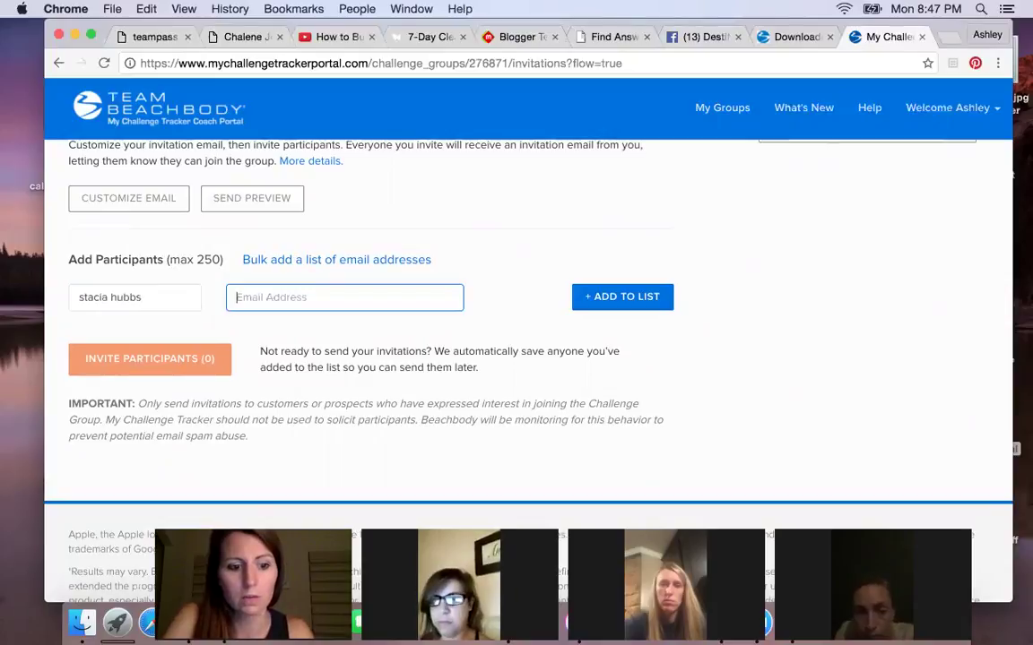
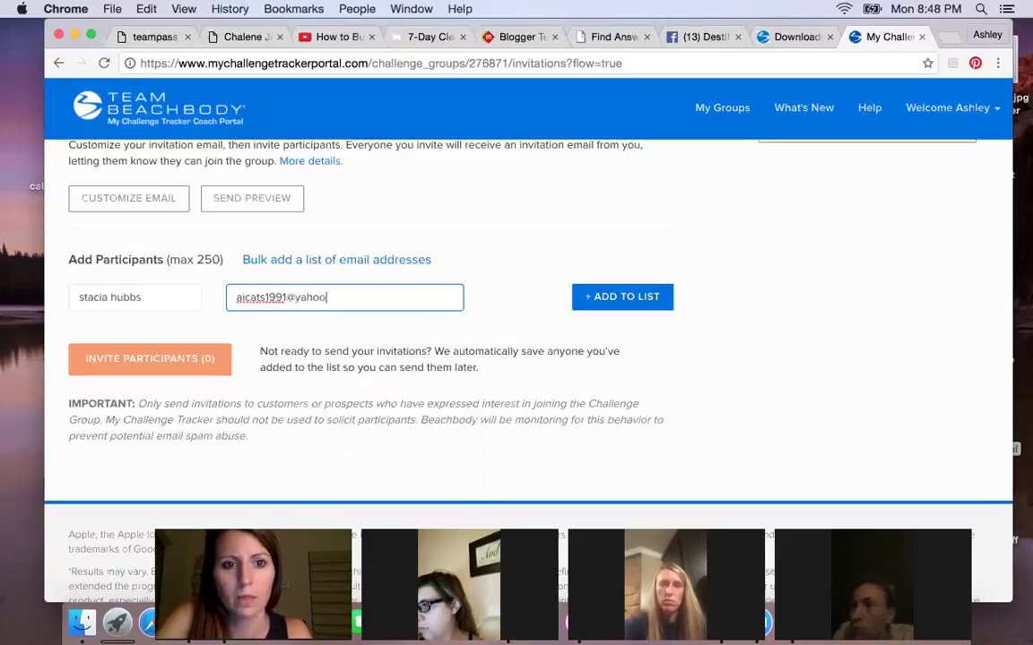
{"action": "left_click", "coordinate": [588, 296]}
{"action": "left_click", "coordinate": [179, 398]}
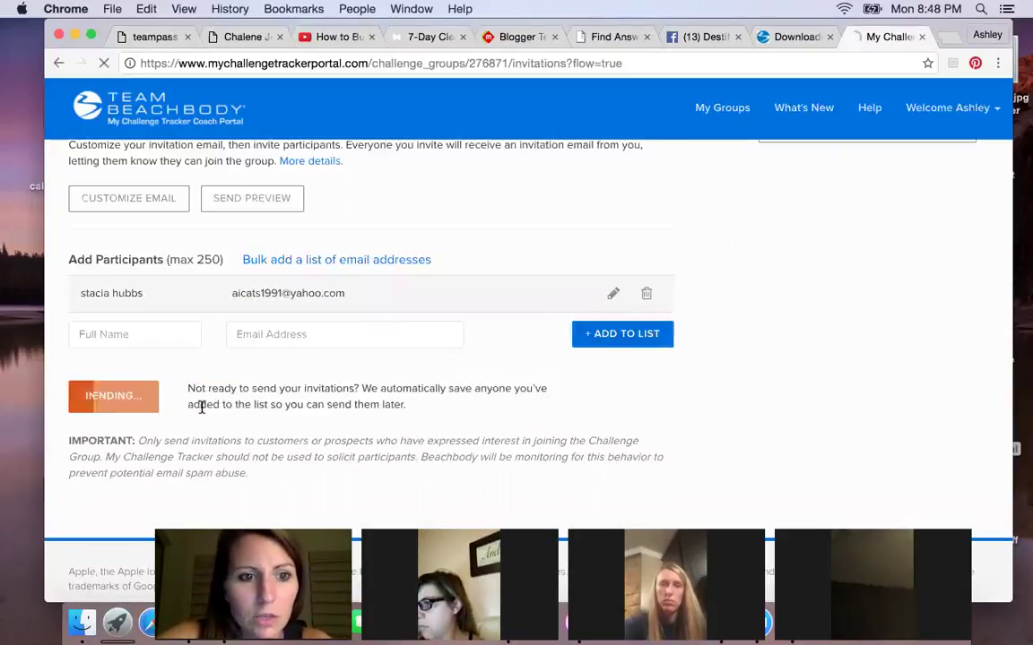
{"action": "scroll", "coordinate": [334, 410], "scroll_direction": "down", "scroll_amount": 2}
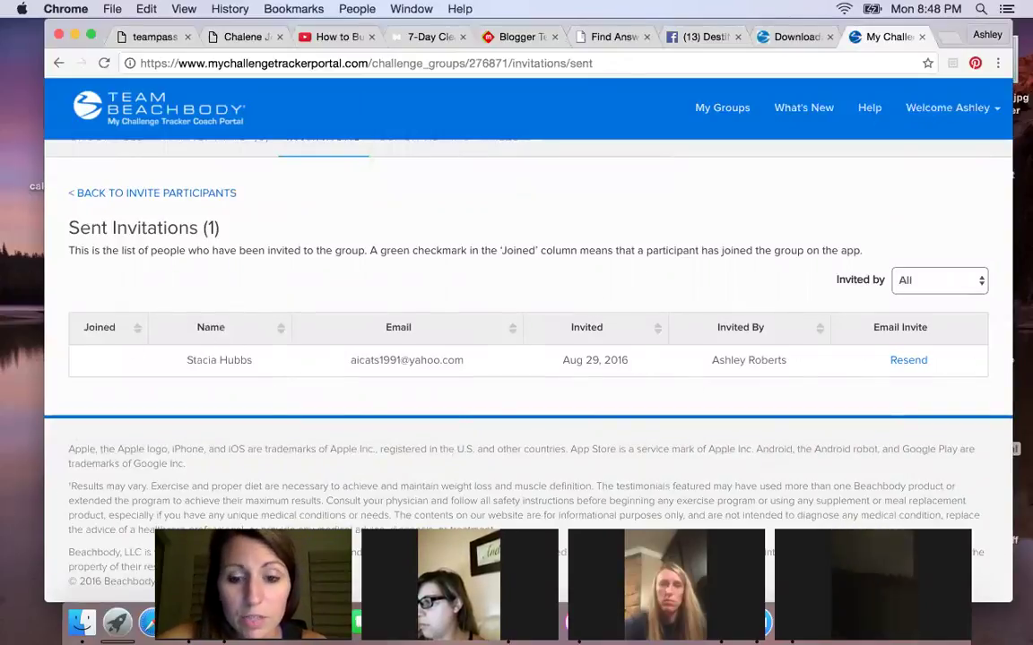
- Confirm the Participants tab shows no one joined, then return to Invitations
{"action": "scroll", "coordinate": [507, 413], "scroll_direction": "down", "scroll_amount": 2}
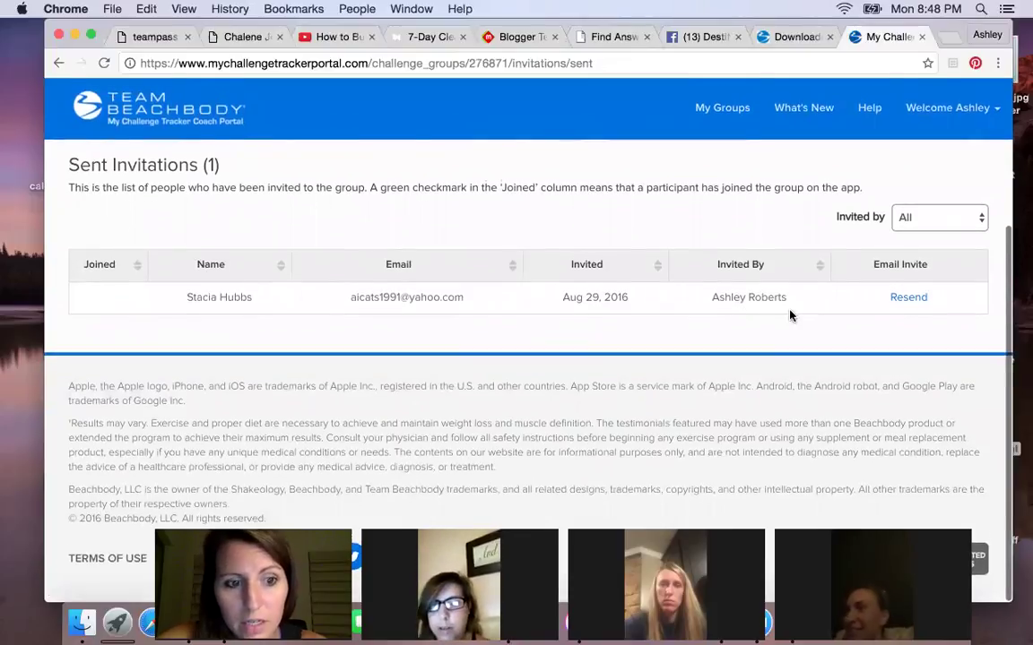
{"action": "scroll", "coordinate": [791, 316], "scroll_direction": "up", "scroll_amount": 4}
{"action": "scroll", "coordinate": [791, 316], "scroll_direction": "down", "scroll_amount": 1}
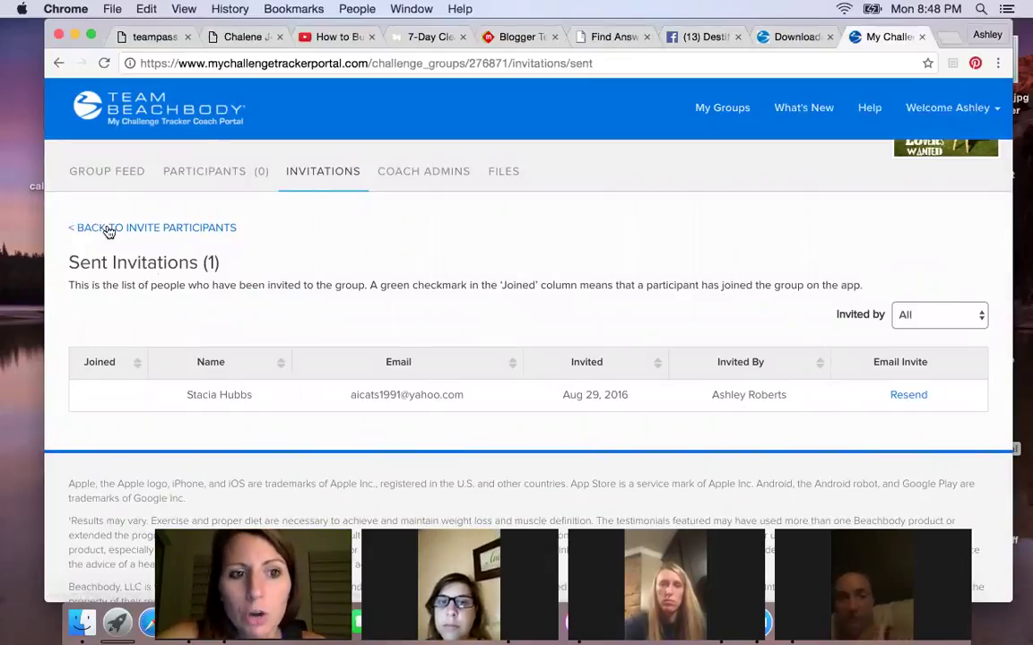
{"action": "left_click", "coordinate": [214, 170]}
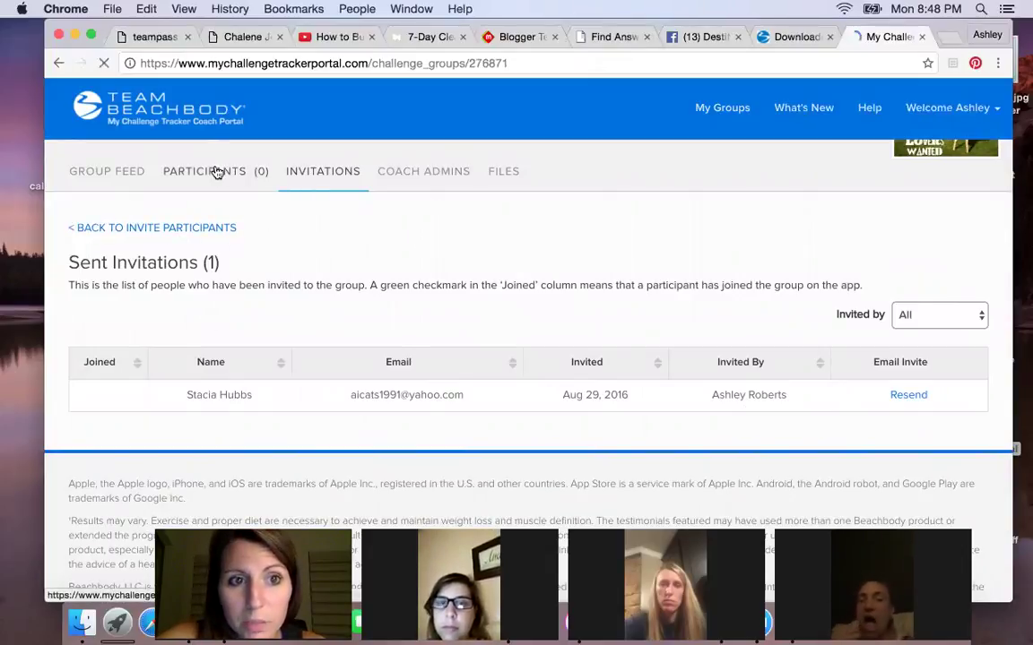
{"action": "scroll", "coordinate": [246, 340], "scroll_direction": "down", "scroll_amount": 2}
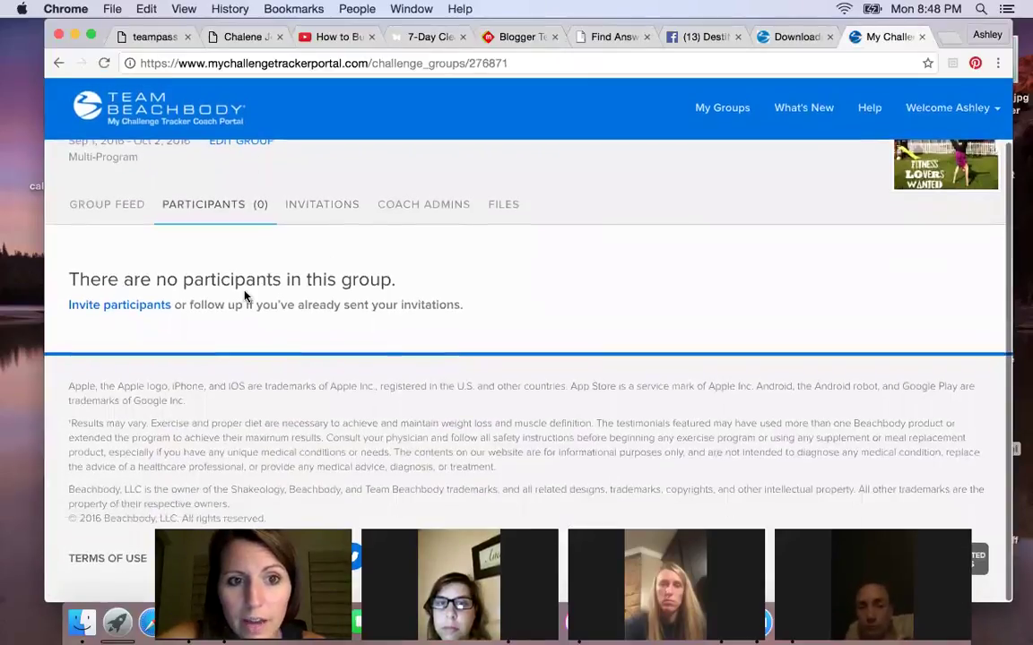
{"action": "left_click", "coordinate": [309, 206]}
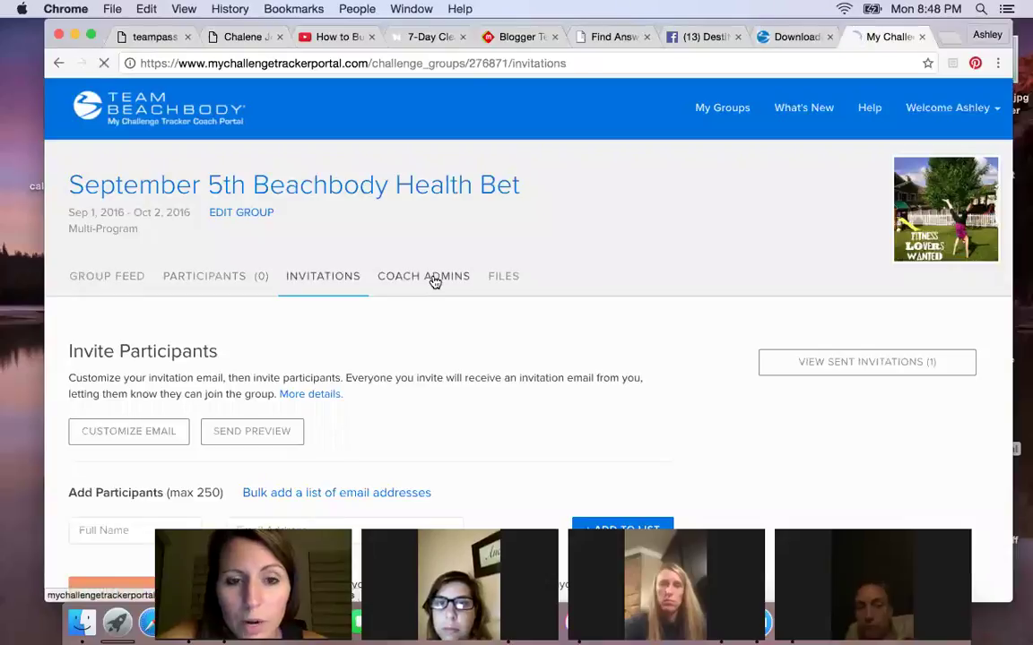
{"action": "left_click", "coordinate": [434, 283]}
- Scroll through the Coach Admins table, which lists only the group owner
{"action": "scroll", "coordinate": [377, 363], "scroll_direction": "down", "scroll_amount": 4}
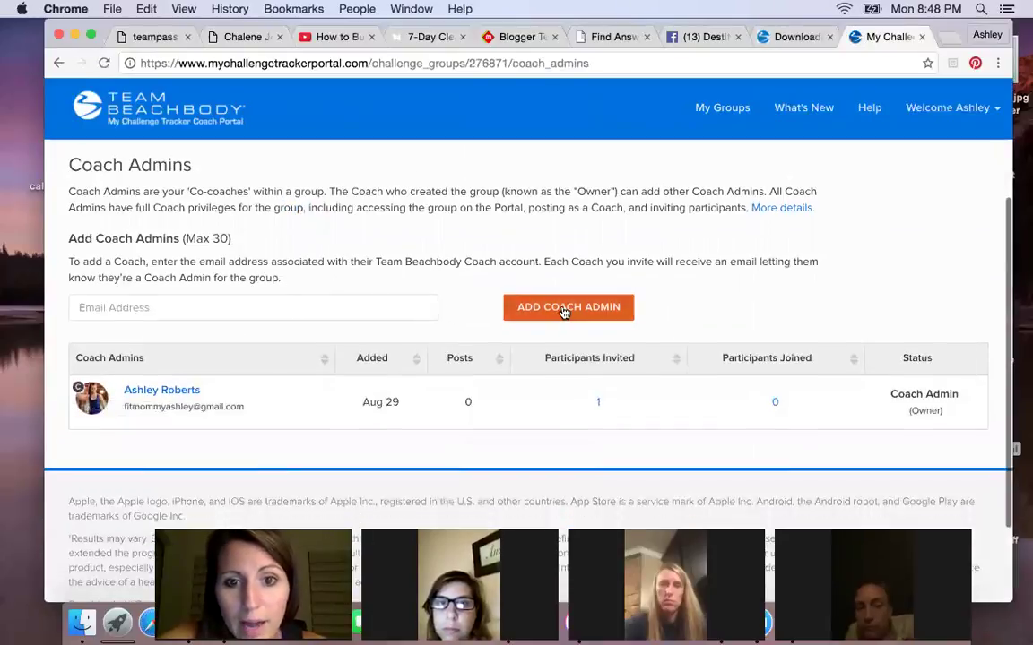
{"action": "scroll", "coordinate": [439, 350], "scroll_direction": "down", "scroll_amount": 3}
{"action": "scroll", "coordinate": [436, 351], "scroll_direction": "up", "scroll_amount": 3}
{"action": "scroll", "coordinate": [437, 350], "scroll_direction": "down", "scroll_amount": 3}
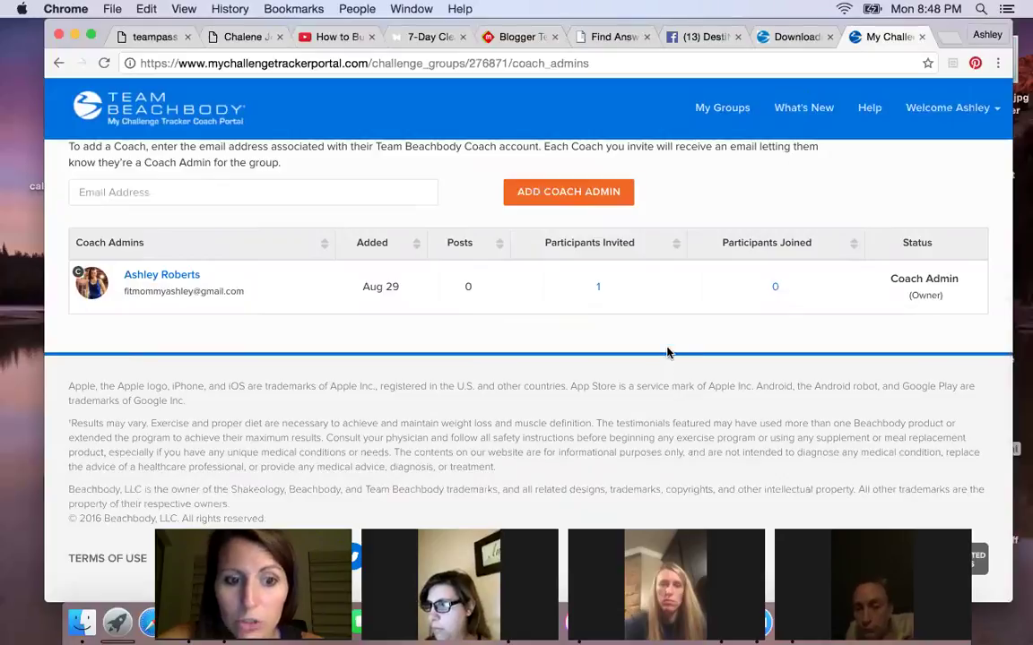
{"action": "scroll", "coordinate": [539, 420], "scroll_direction": "down", "scroll_amount": 1}
{"action": "scroll", "coordinate": [647, 421], "scroll_direction": "down", "scroll_amount": 1}
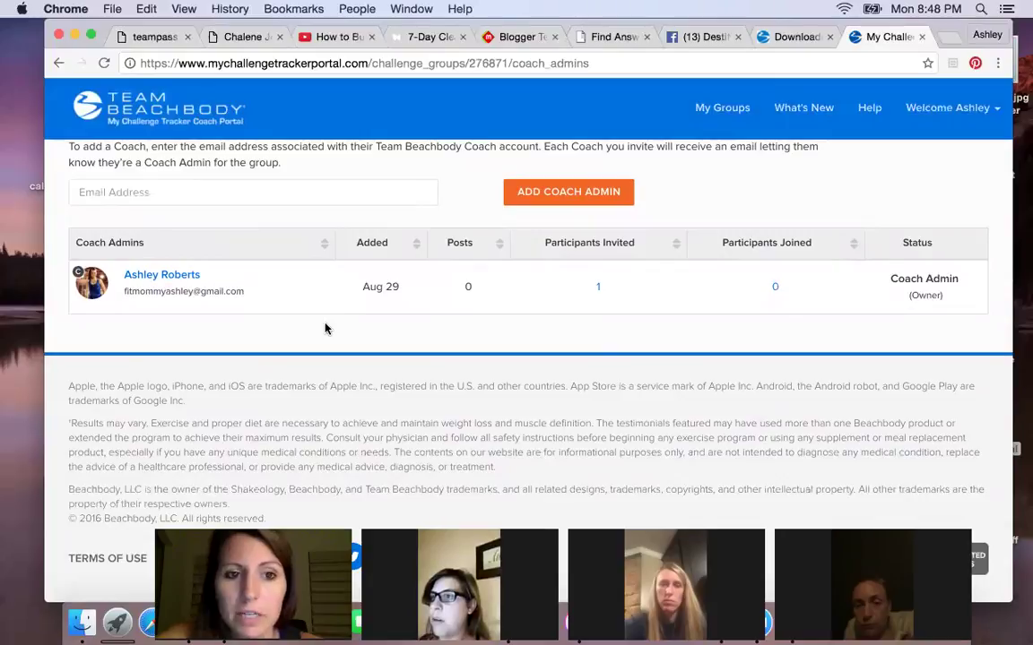
{"action": "scroll", "coordinate": [326, 327], "scroll_direction": "up", "scroll_amount": 3}
{"action": "scroll", "coordinate": [414, 334], "scroll_direction": "down", "scroll_amount": 3}
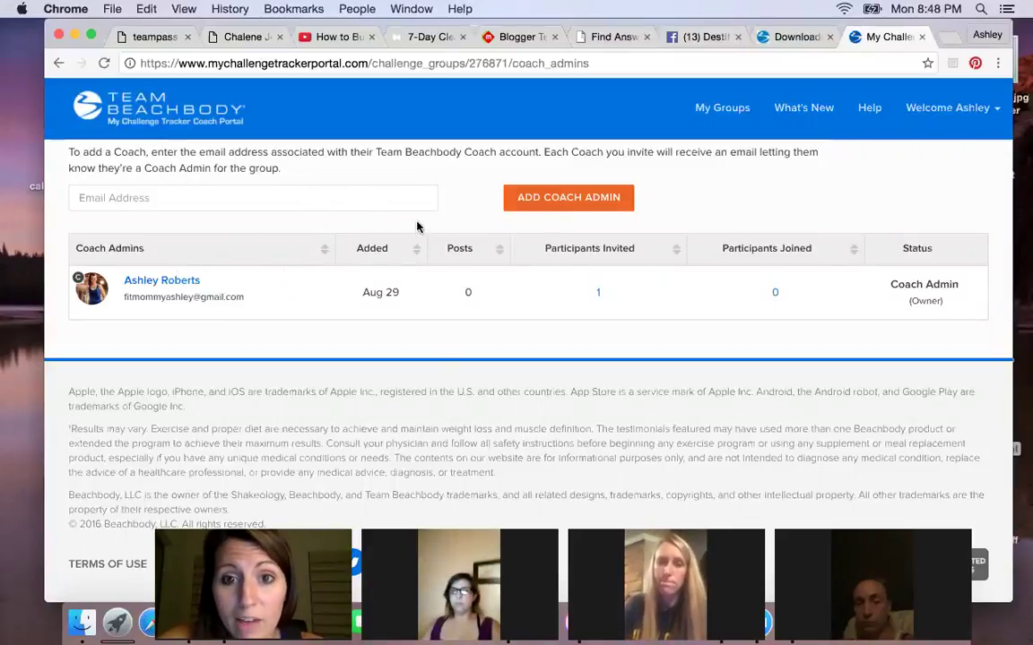
{"action": "scroll", "coordinate": [412, 224], "scroll_direction": "up", "scroll_amount": 3}
{"action": "scroll", "coordinate": [287, 330], "scroll_direction": "up", "scroll_amount": 3}
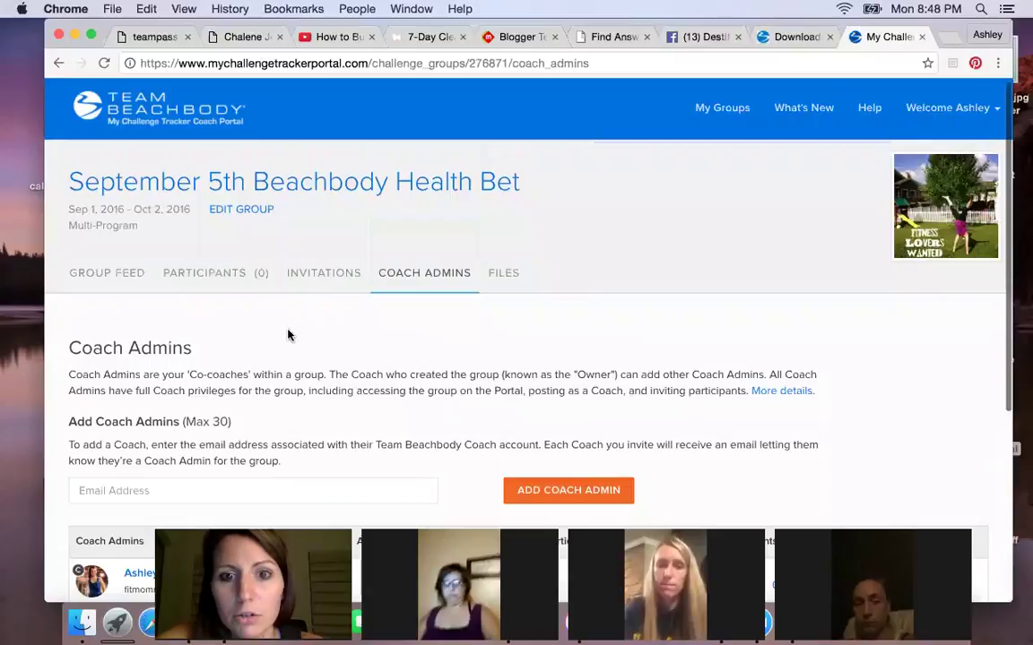
- Check the Files tab's empty Add PDF Files area, then go to Group Feed
{"action": "left_click", "coordinate": [499, 275]}
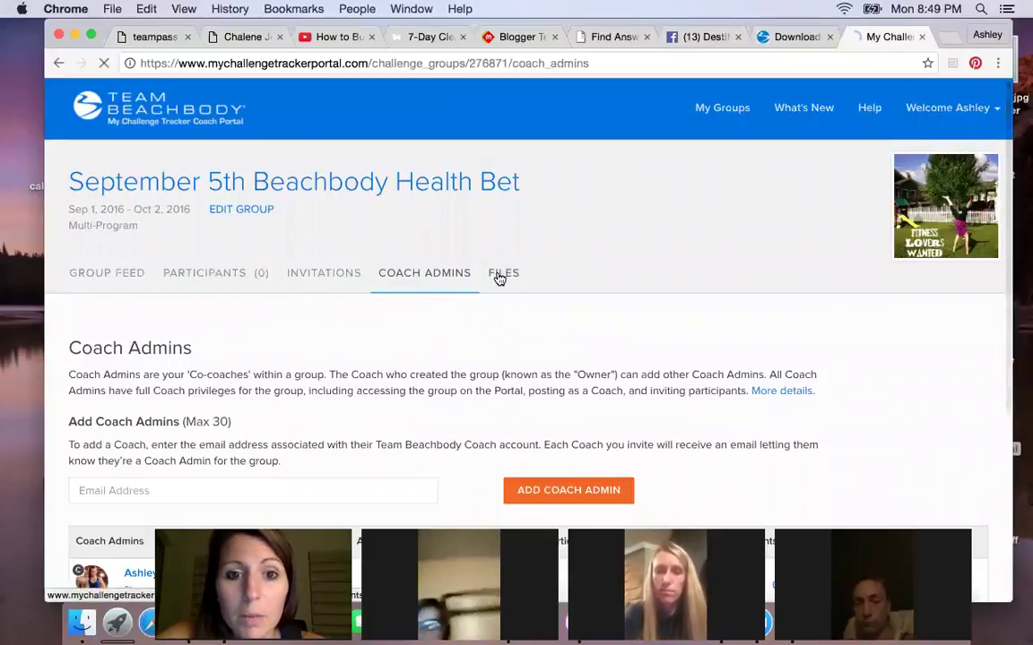
{"action": "scroll", "coordinate": [103, 233], "scroll_direction": "down", "scroll_amount": 3}
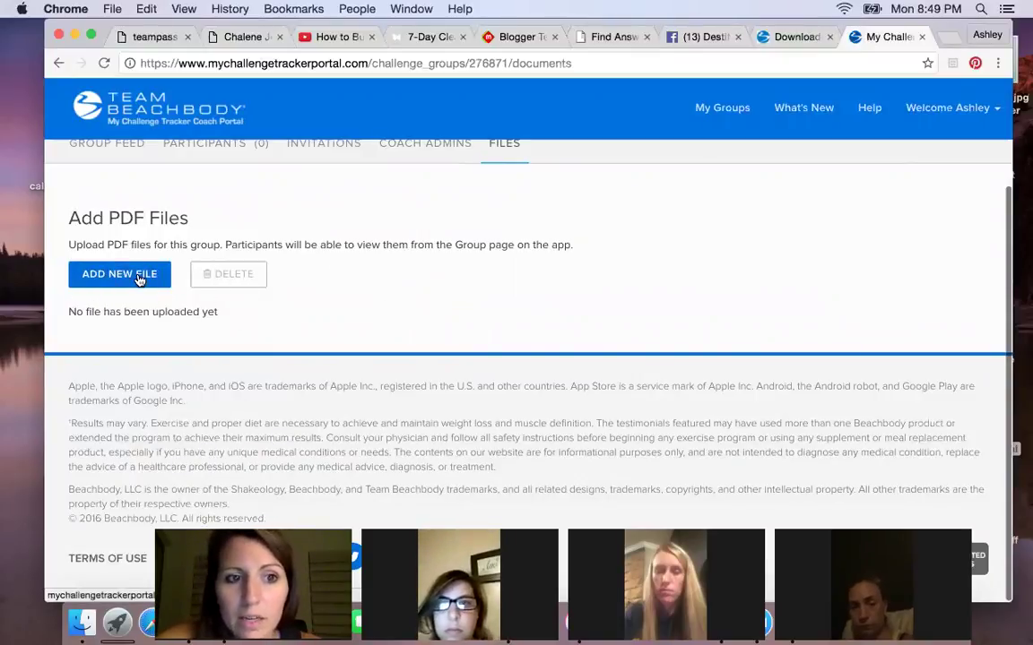
{"action": "scroll", "coordinate": [150, 273], "scroll_direction": "up", "scroll_amount": 2}
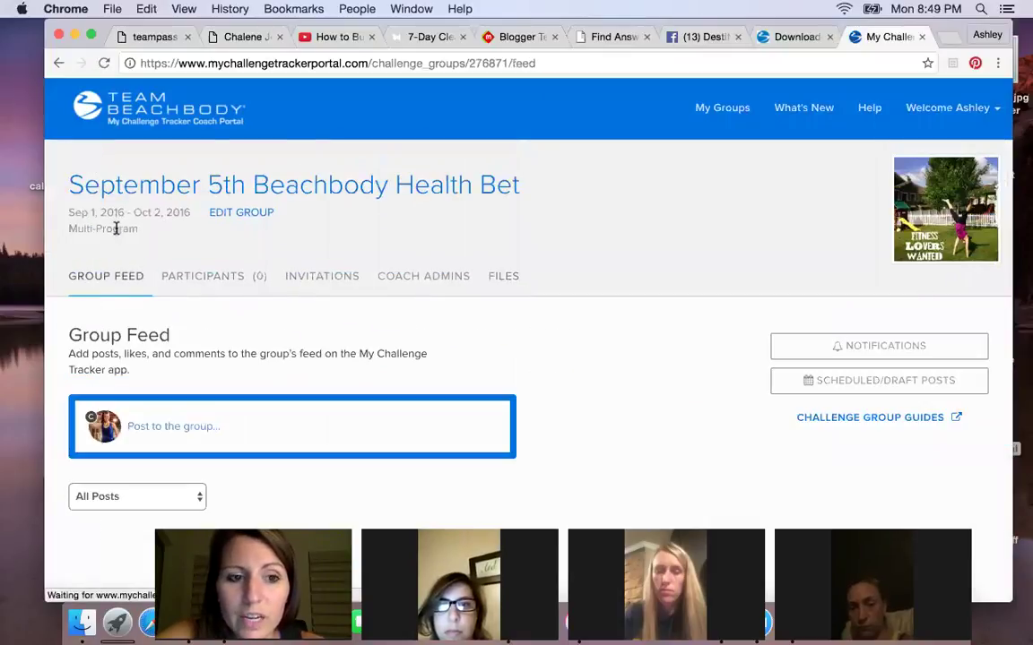
{"action": "scroll", "coordinate": [227, 286], "scroll_direction": "down", "scroll_amount": 4}
- Start a new group post with the body fat image from the challenge group folder
{"action": "left_click", "coordinate": [175, 250]}
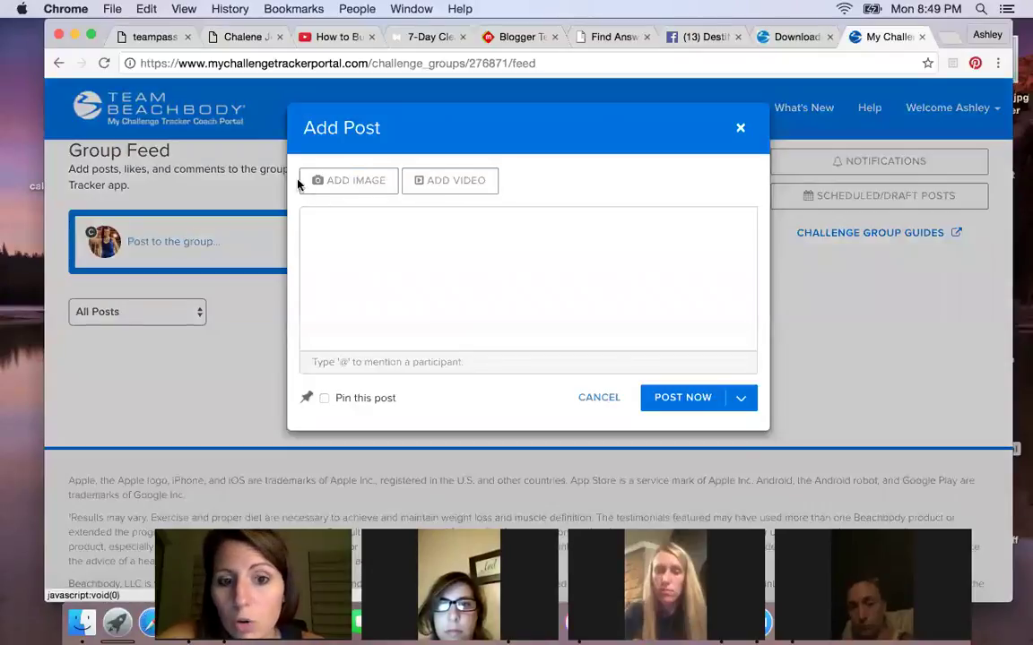
{"action": "left_click", "coordinate": [336, 175]}
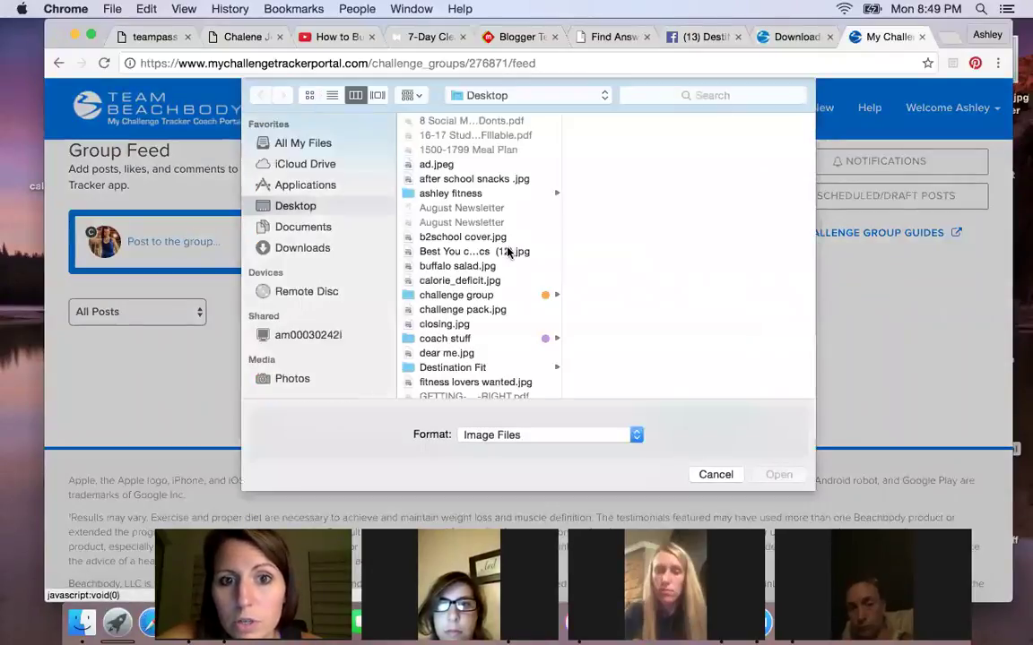
{"action": "left_click", "coordinate": [456, 295]}
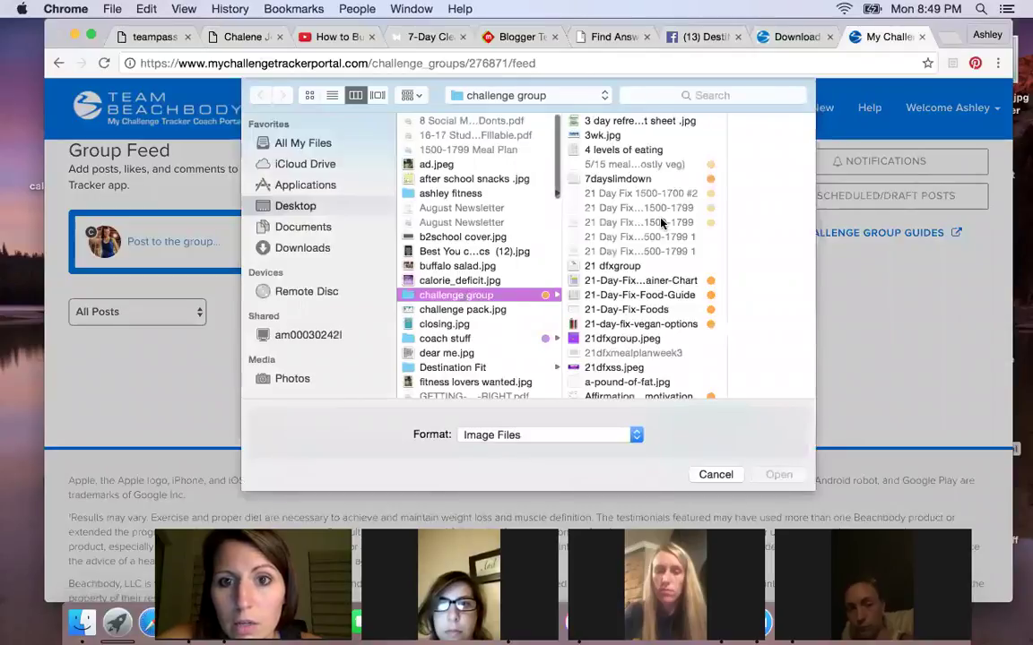
{"action": "scroll", "coordinate": [640, 313], "scroll_direction": "down", "scroll_amount": 5}
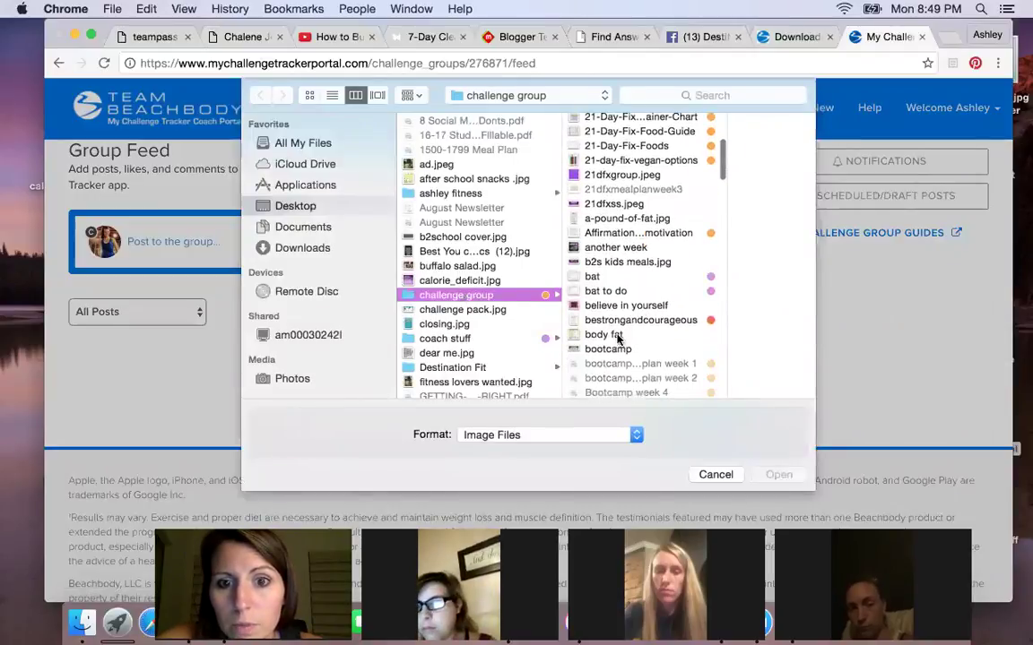
{"action": "scroll", "coordinate": [616, 338], "scroll_direction": "up", "scroll_amount": 1}
{"action": "left_click", "coordinate": [605, 371]}
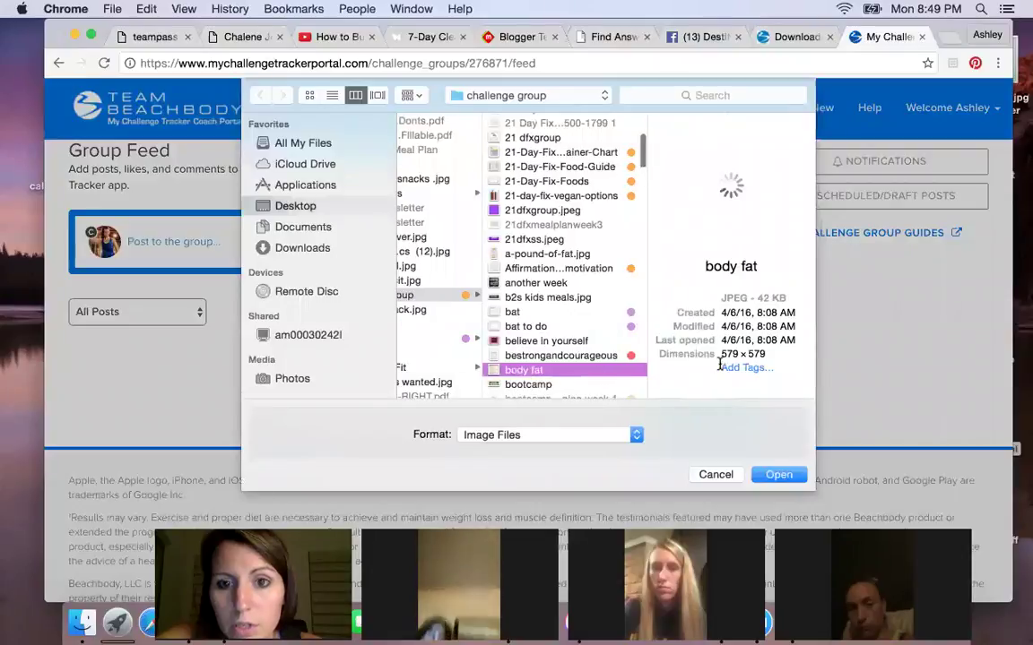
{"action": "left_click", "coordinate": [779, 475]}
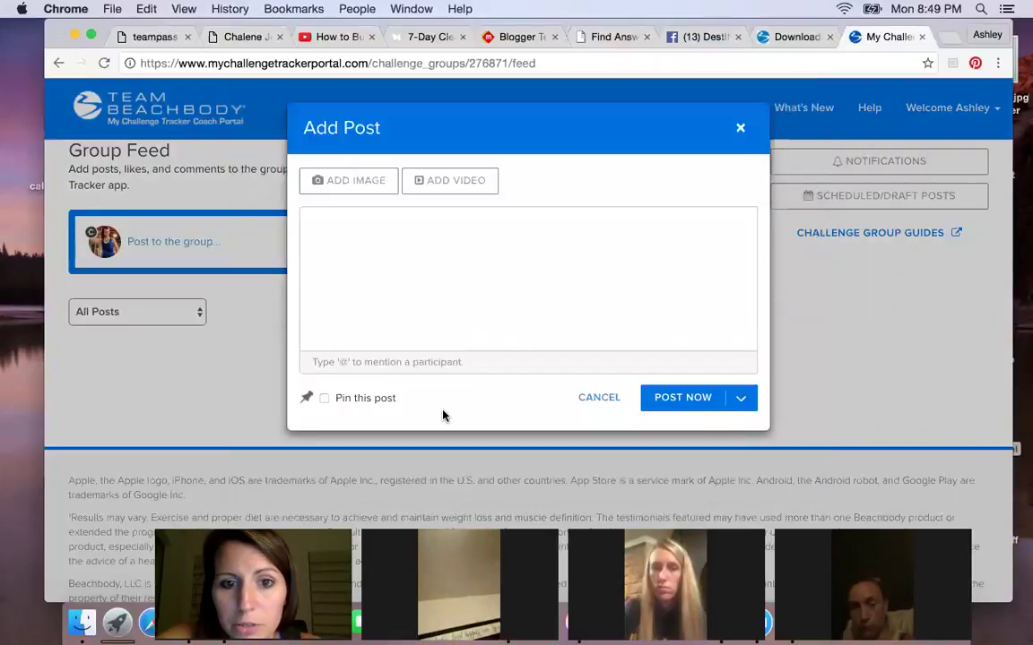
- Enter 'lsdhf;lsdnfl;skndf' as the post text and show the Post Now options
{"action": "left_click", "coordinate": [410, 427]}
{"action": "type", "text": "lsdhf;lsdnfl;skndf"}
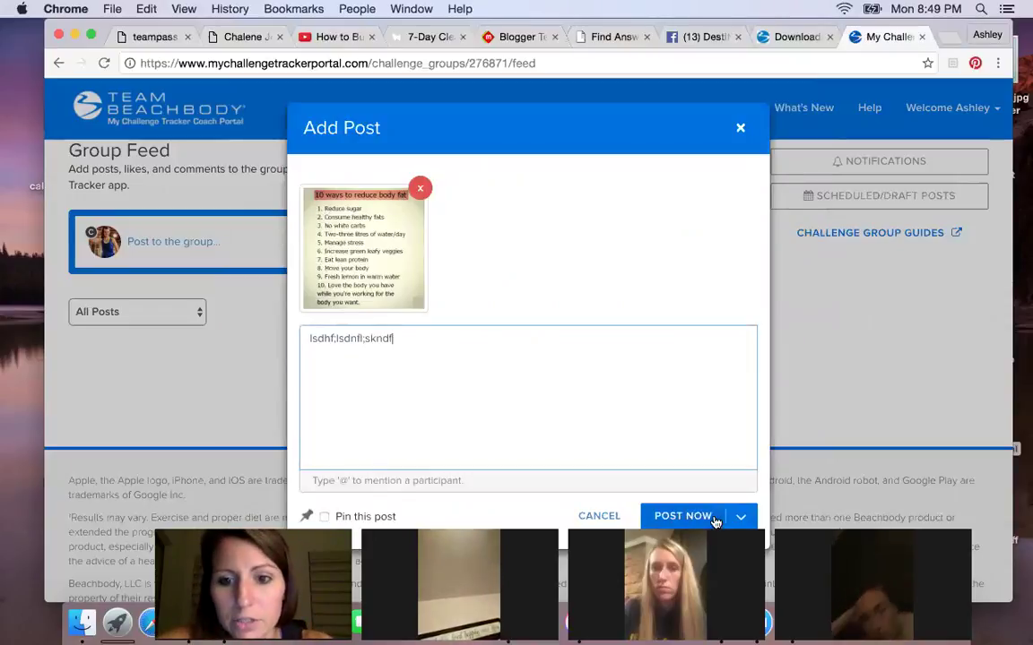
{"action": "left_click", "coordinate": [740, 518]}
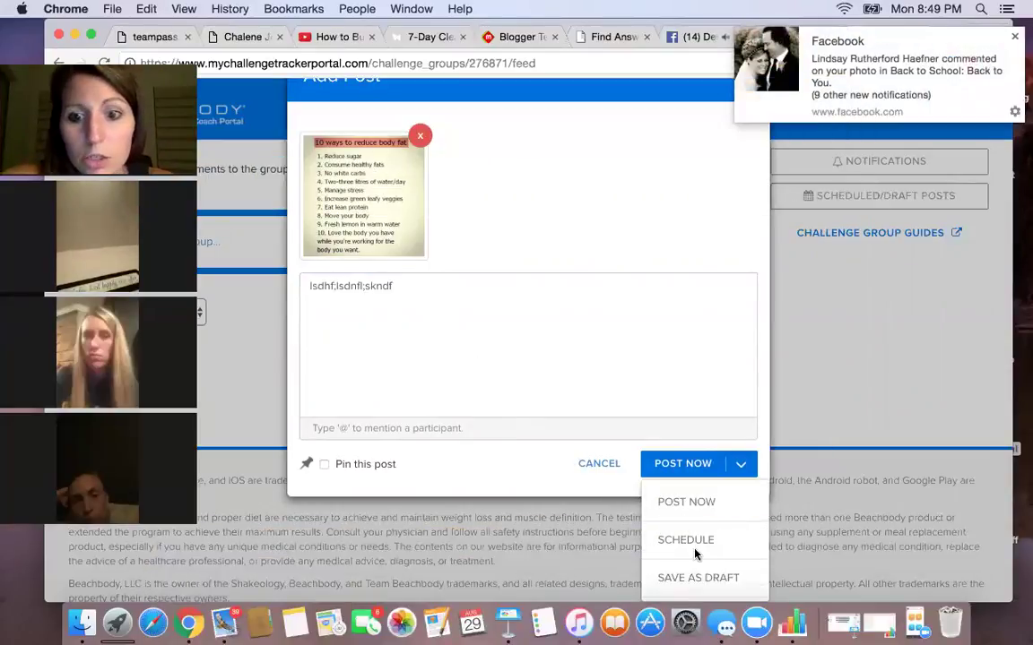
- Schedule the image post for September 7, 2016 at 06:00
{"action": "left_click", "coordinate": [694, 555]}
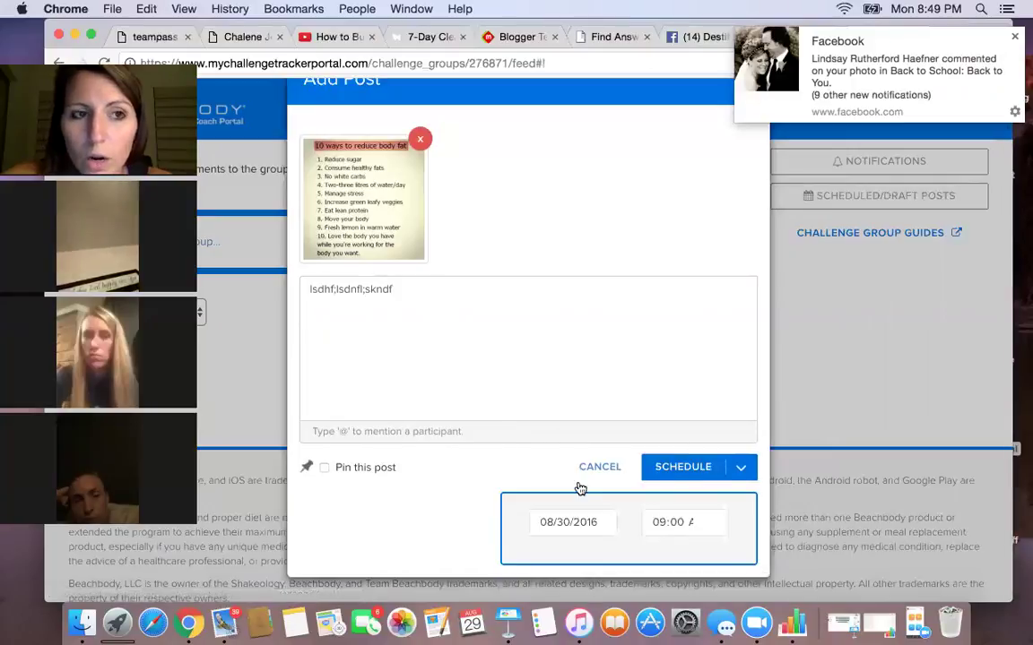
{"action": "left_click", "coordinate": [683, 522]}
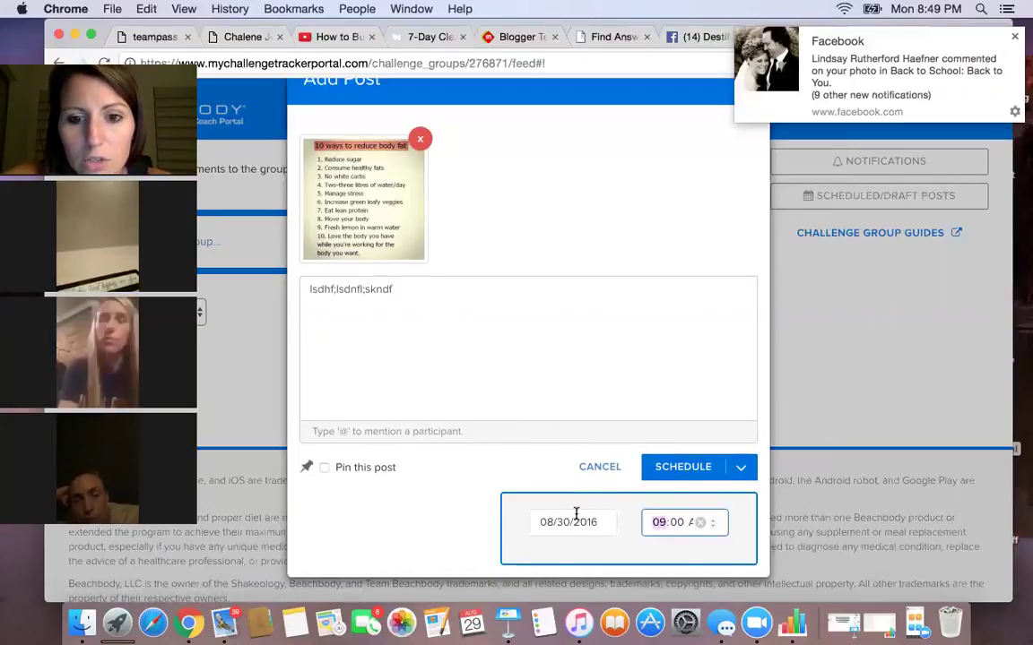
{"action": "left_click", "coordinate": [575, 520]}
{"action": "left_click", "coordinate": [688, 320]}
{"action": "left_click", "coordinate": [615, 392]}
{"action": "left_click", "coordinate": [659, 522]}
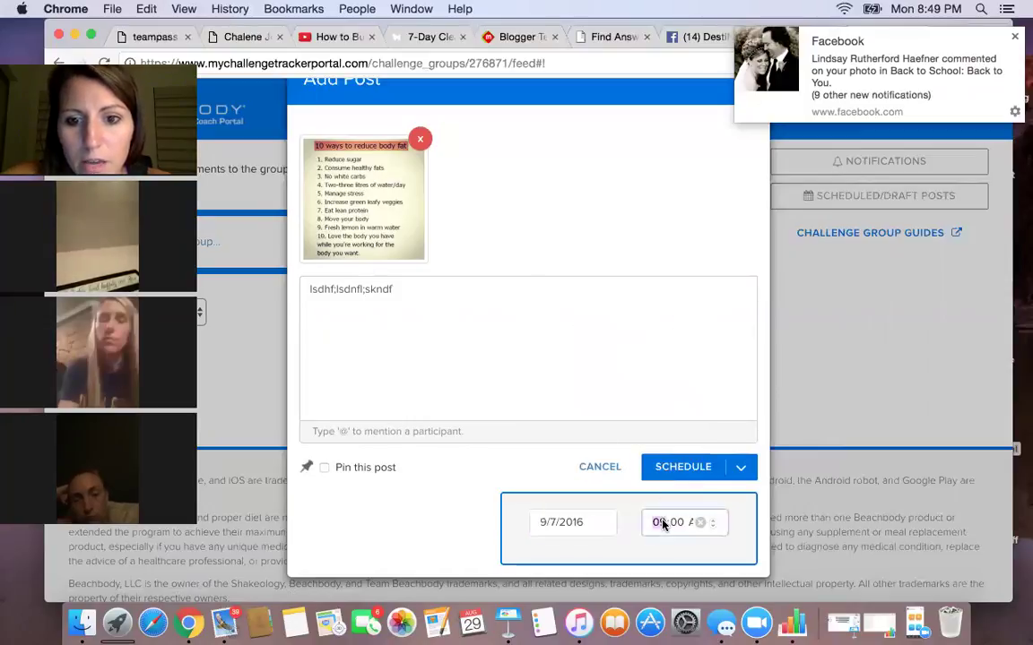
{"action": "type", "text": "6"}
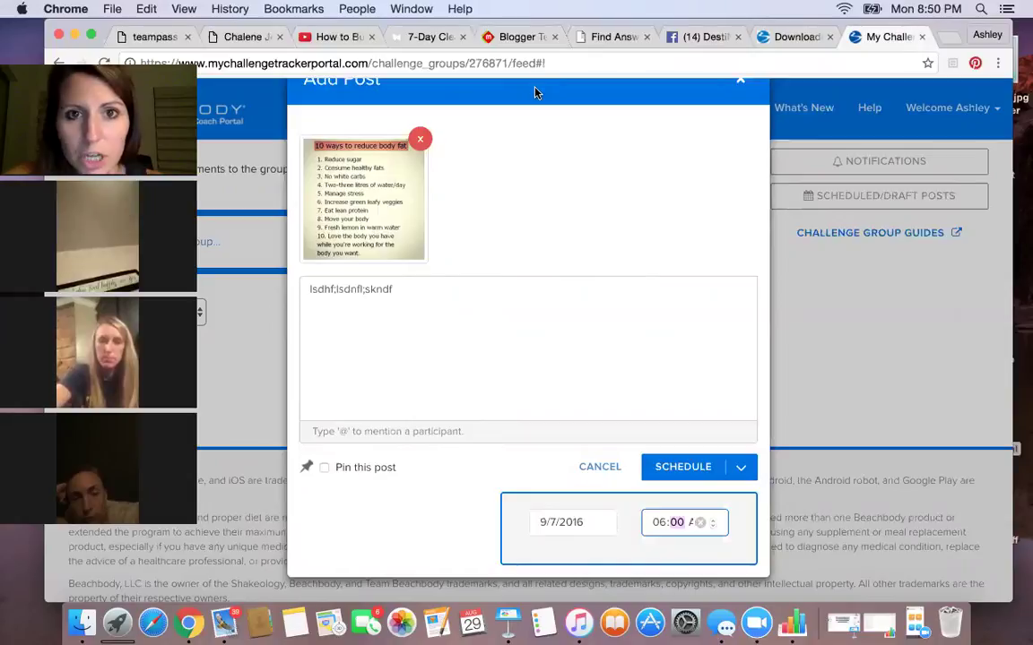
- Discard the unsaved post, leaving the group feed with an empty composer
{"action": "double_click", "coordinate": [537, 165]}
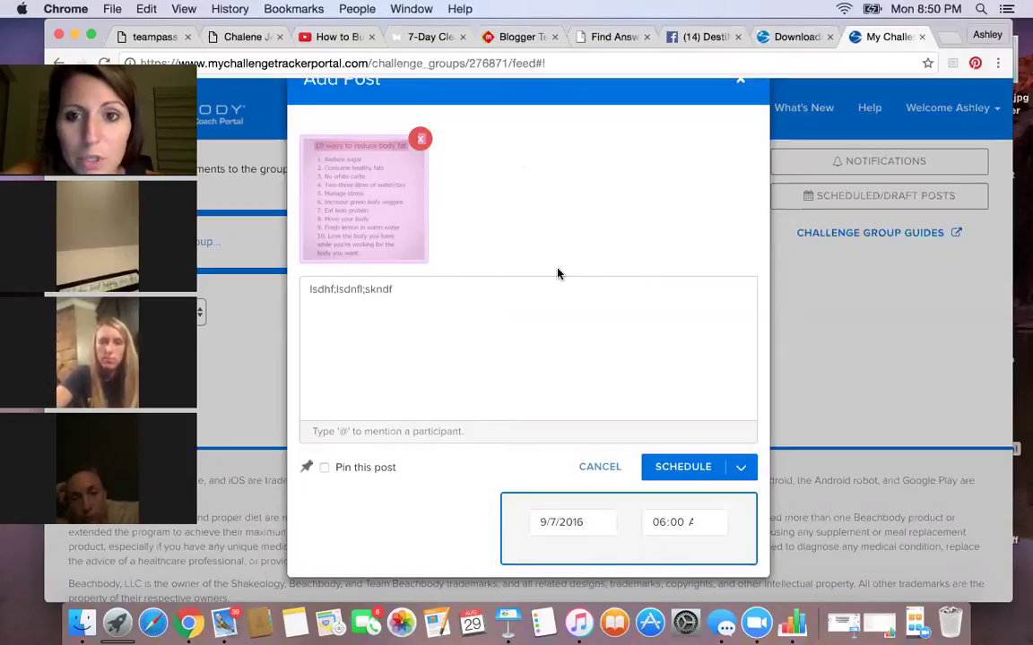
{"action": "left_click", "coordinate": [741, 85]}
{"action": "left_click", "coordinate": [637, 234]}
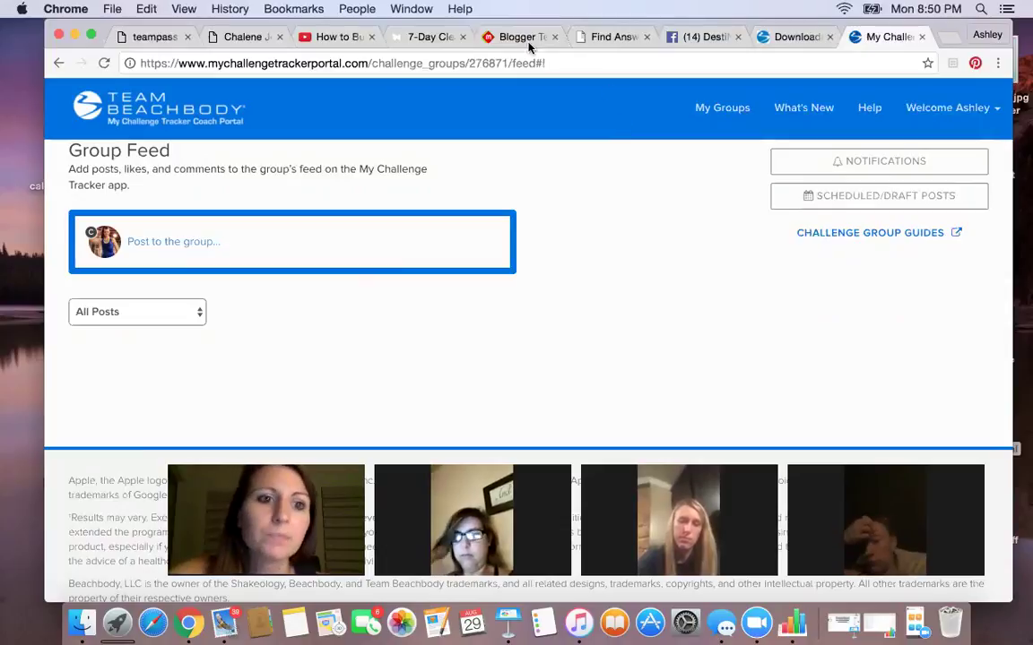
- Keep the feed on All Posts and go to the group's Notifications settings
{"action": "left_click", "coordinate": [162, 319]}
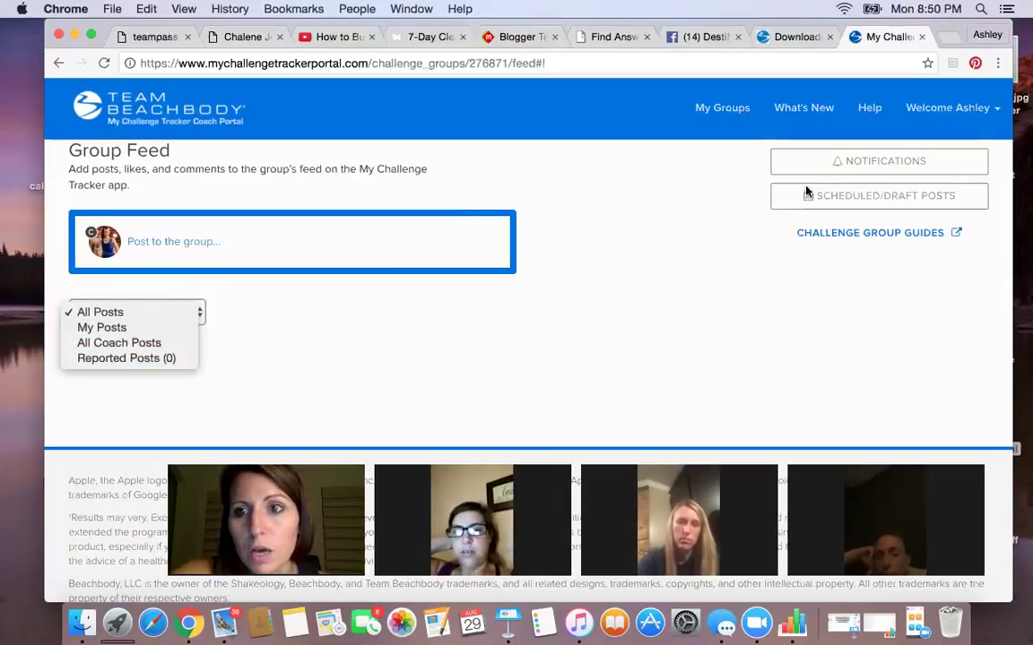
{"action": "left_click", "coordinate": [866, 158]}
{"action": "left_click", "coordinate": [866, 158]}
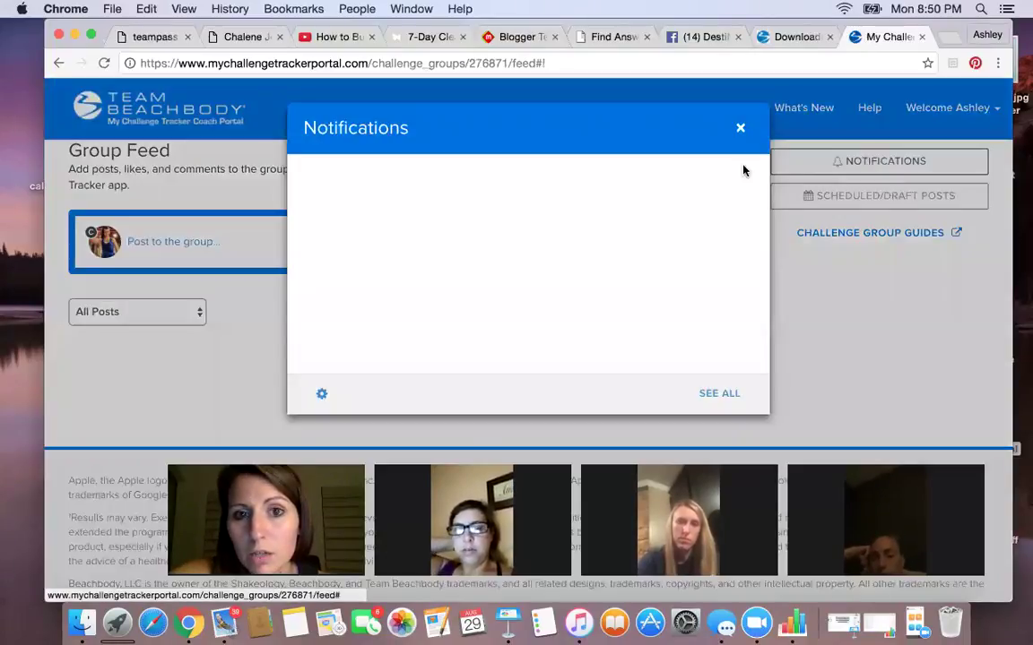
{"action": "left_click", "coordinate": [322, 394]}
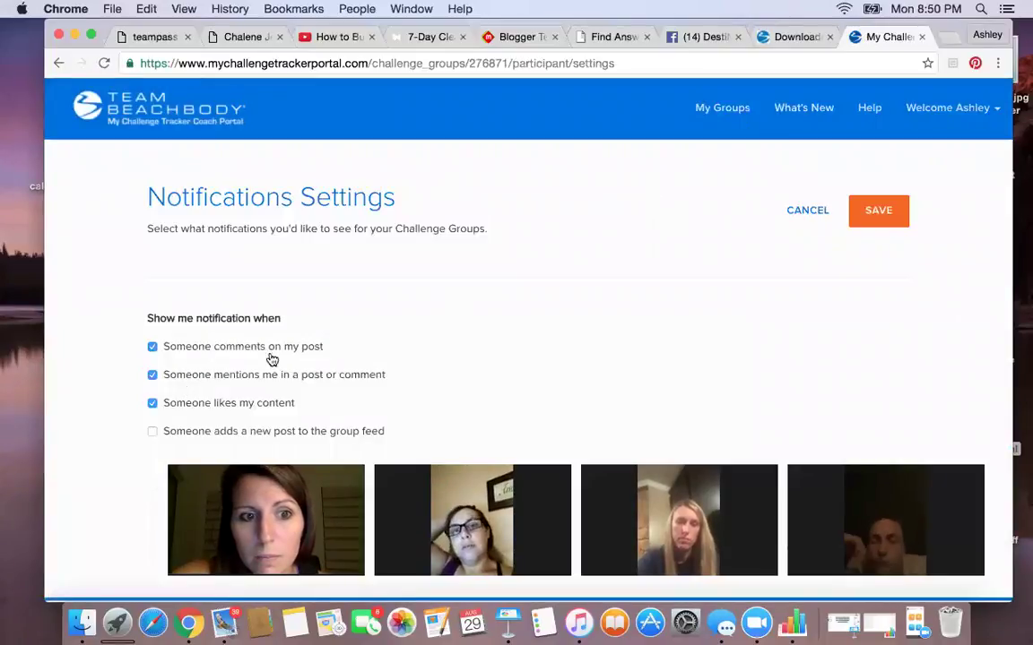
- Look over the comment, mention, like and new-post alert options, then cancel unchanged
{"action": "scroll", "coordinate": [208, 367], "scroll_direction": "down", "scroll_amount": 2}
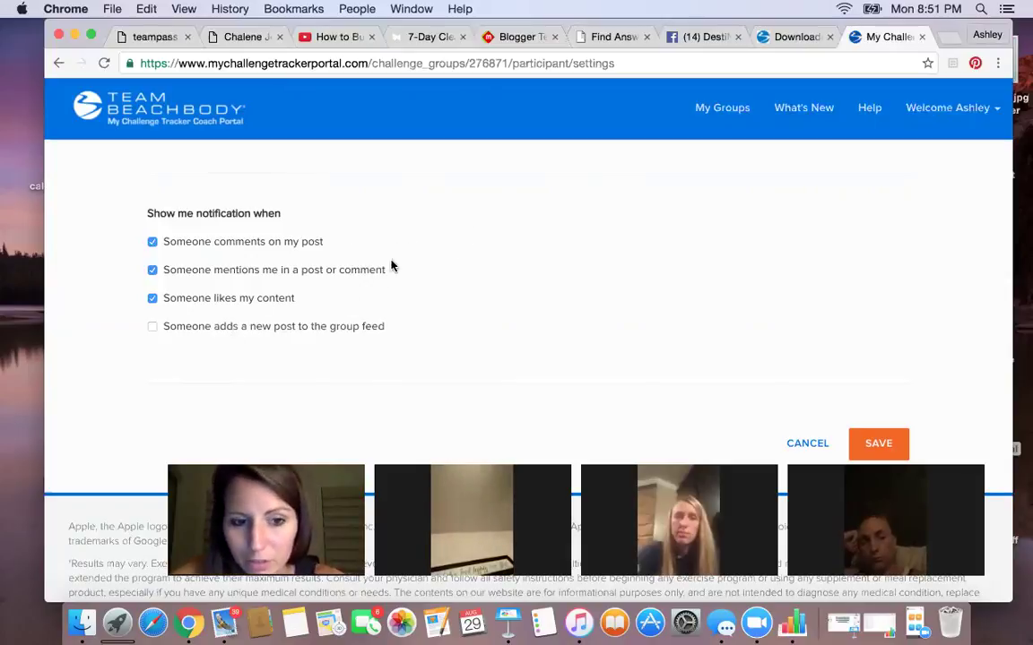
{"action": "scroll", "coordinate": [465, 360], "scroll_direction": "down", "scroll_amount": 3}
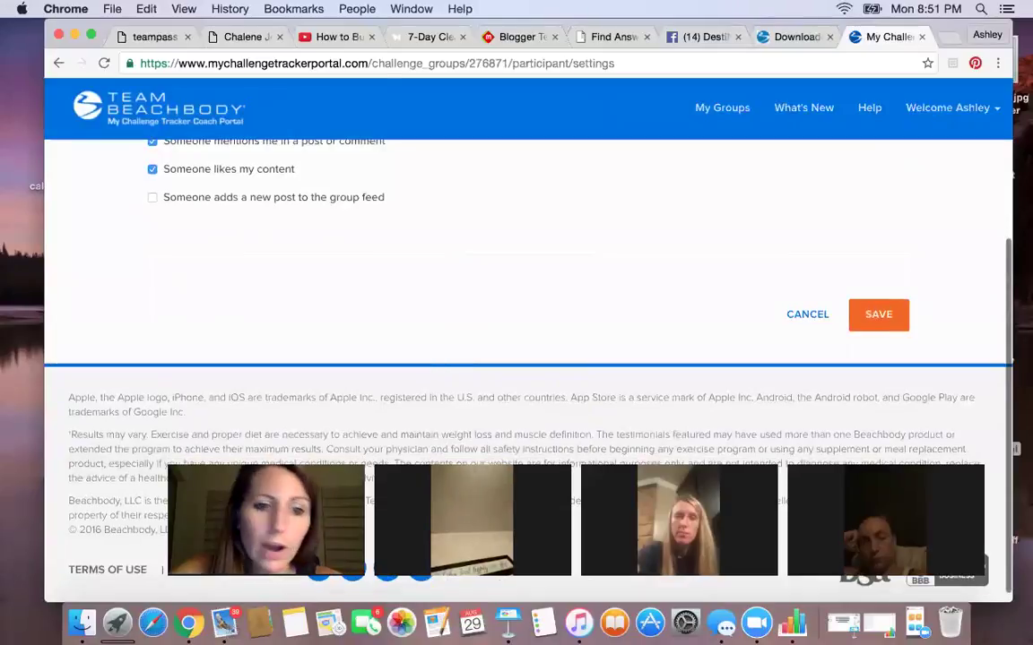
{"action": "scroll", "coordinate": [477, 283], "scroll_direction": "up", "scroll_amount": 4}
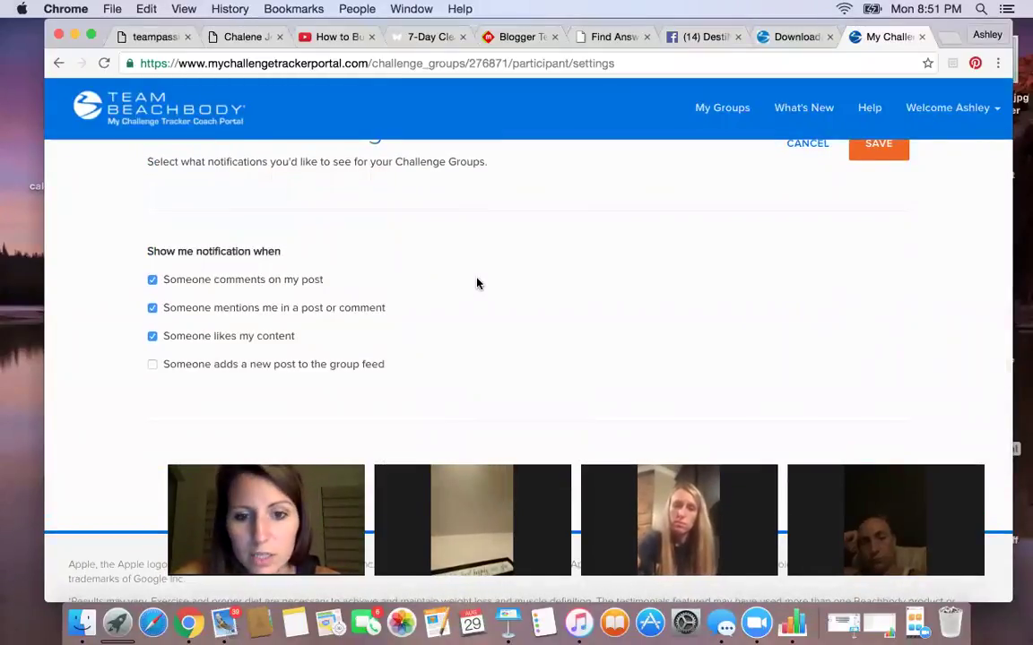
{"action": "scroll", "coordinate": [477, 284], "scroll_direction": "up", "scroll_amount": 2}
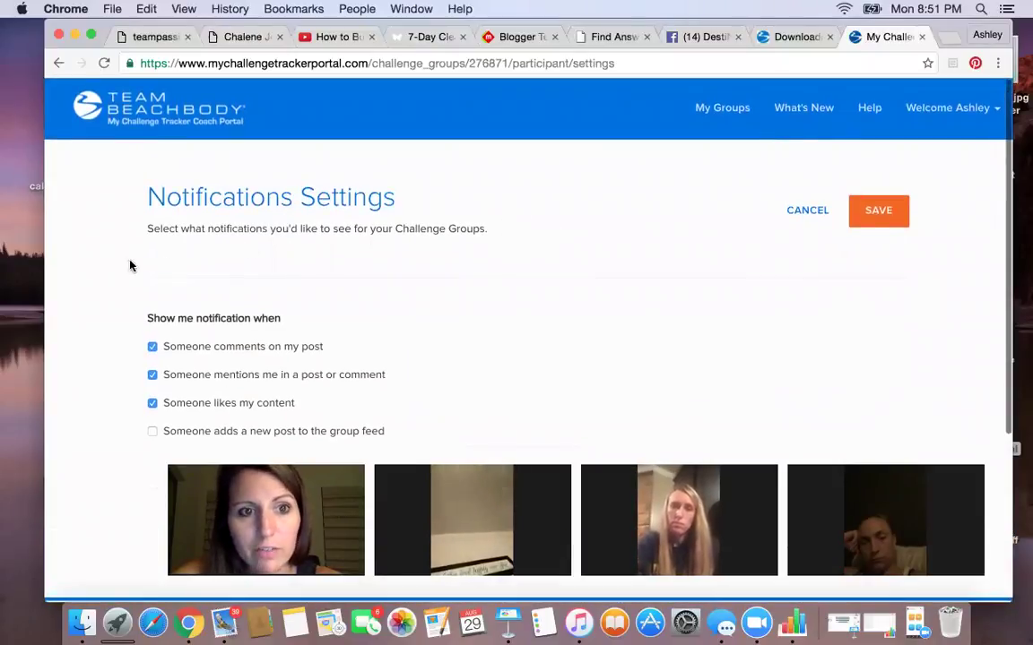
{"action": "scroll", "coordinate": [511, 293], "scroll_direction": "down", "scroll_amount": 5}
{"action": "scroll", "coordinate": [510, 293], "scroll_direction": "up", "scroll_amount": 5}
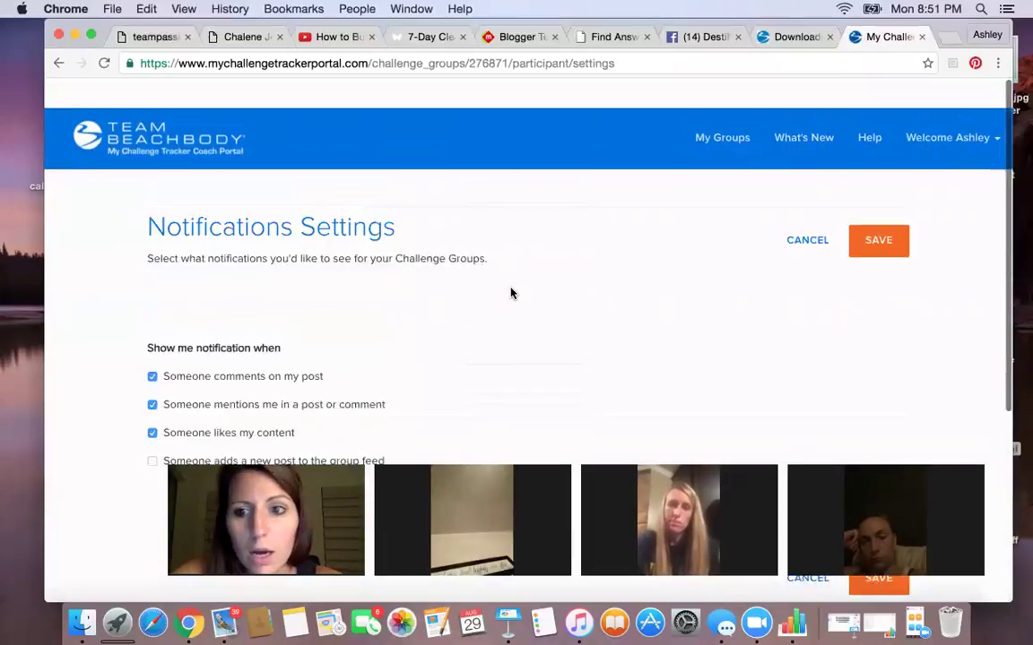
{"action": "left_click", "coordinate": [803, 220]}
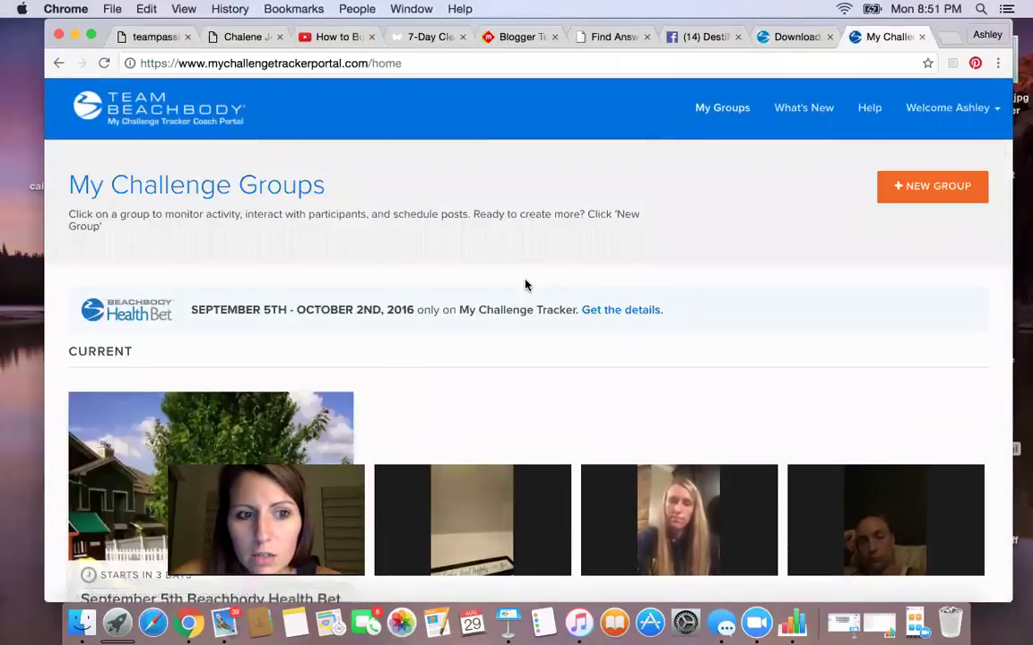
- Read through the Beachbody Health Bet details, then go back to My Challenge Groups
{"action": "scroll", "coordinate": [527, 285], "scroll_direction": "down", "scroll_amount": 5}
{"action": "scroll", "coordinate": [526, 285], "scroll_direction": "up", "scroll_amount": 1}
{"action": "scroll", "coordinate": [526, 285], "scroll_direction": "down", "scroll_amount": 6}
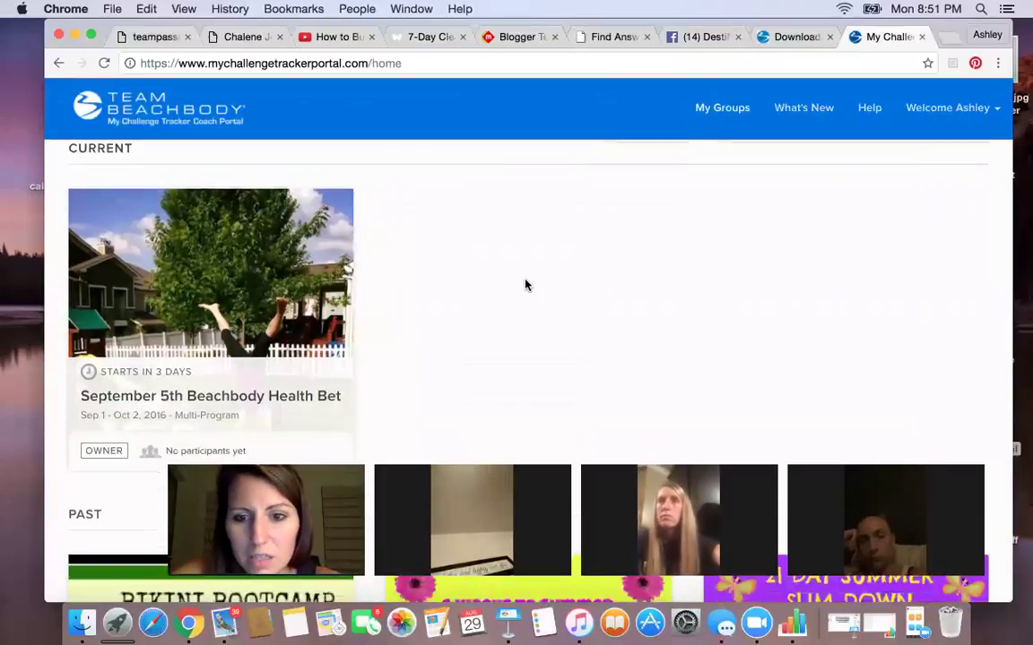
{"action": "scroll", "coordinate": [526, 285], "scroll_direction": "up", "scroll_amount": 8}
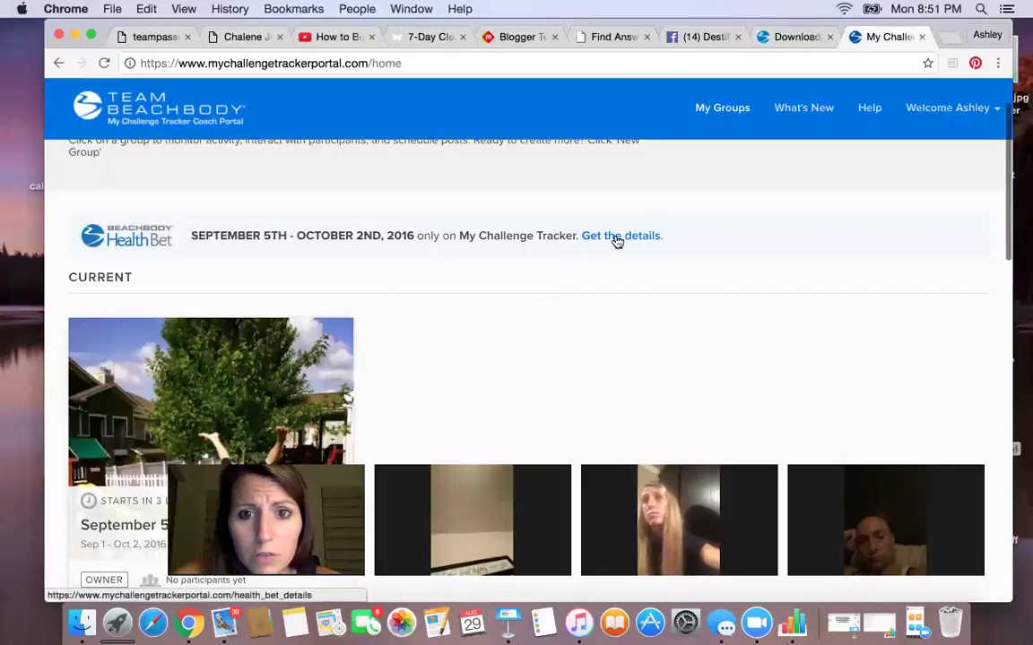
{"action": "scroll", "coordinate": [439, 324], "scroll_direction": "down", "scroll_amount": 7}
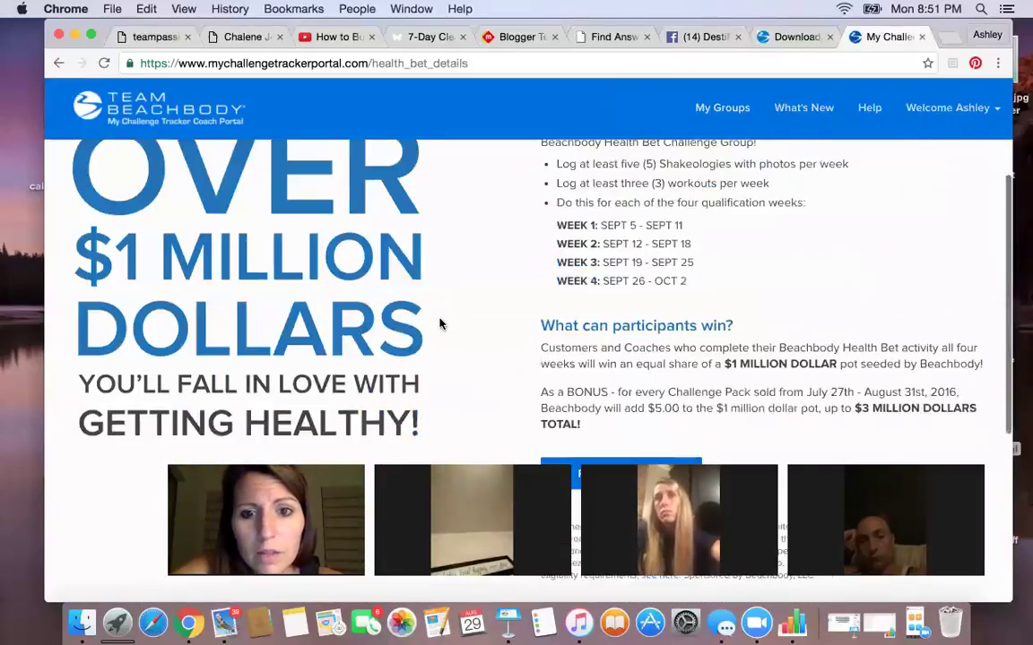
{"action": "scroll", "coordinate": [439, 324], "scroll_direction": "up", "scroll_amount": 6}
{"action": "scroll", "coordinate": [439, 323], "scroll_direction": "up", "scroll_amount": 2}
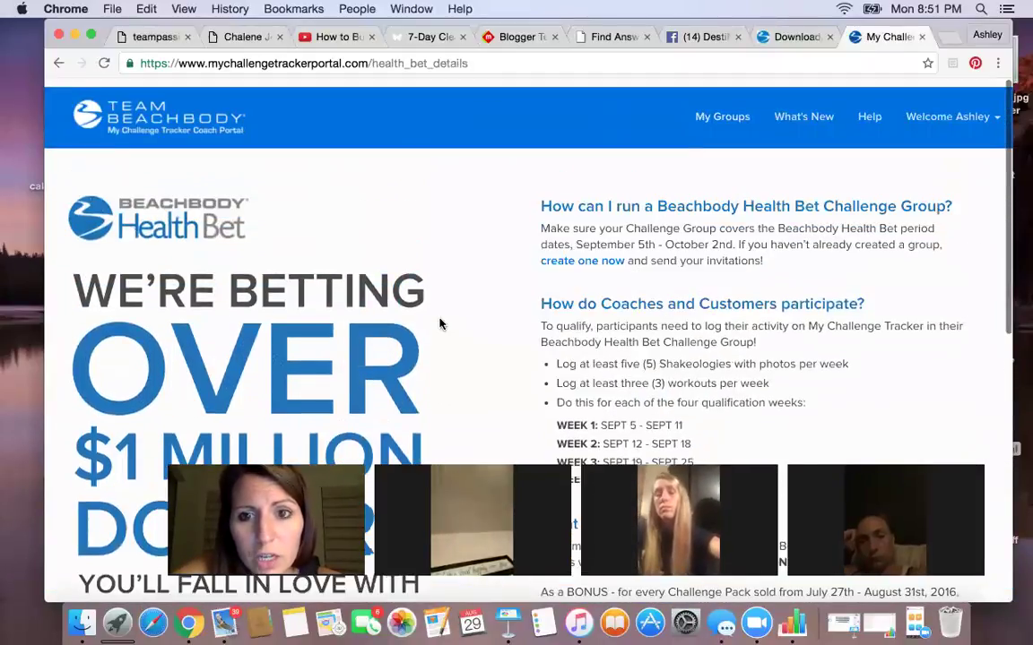
{"action": "scroll", "coordinate": [499, 290], "scroll_direction": "down", "scroll_amount": 4}
{"action": "scroll", "coordinate": [500, 290], "scroll_direction": "down", "scroll_amount": 7}
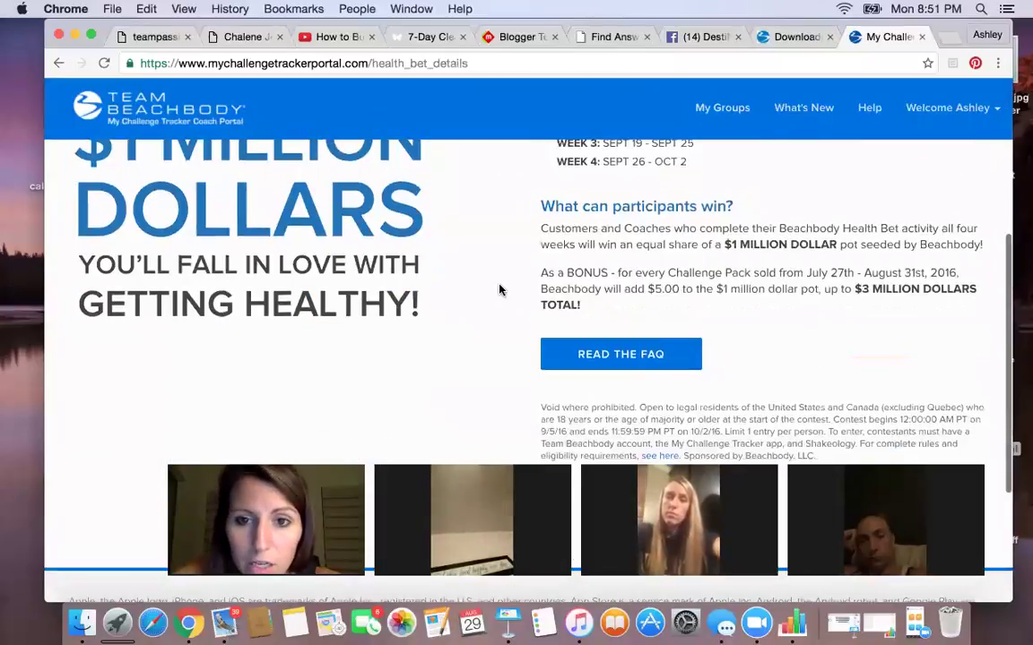
{"action": "scroll", "coordinate": [499, 289], "scroll_direction": "up", "scroll_amount": 5}
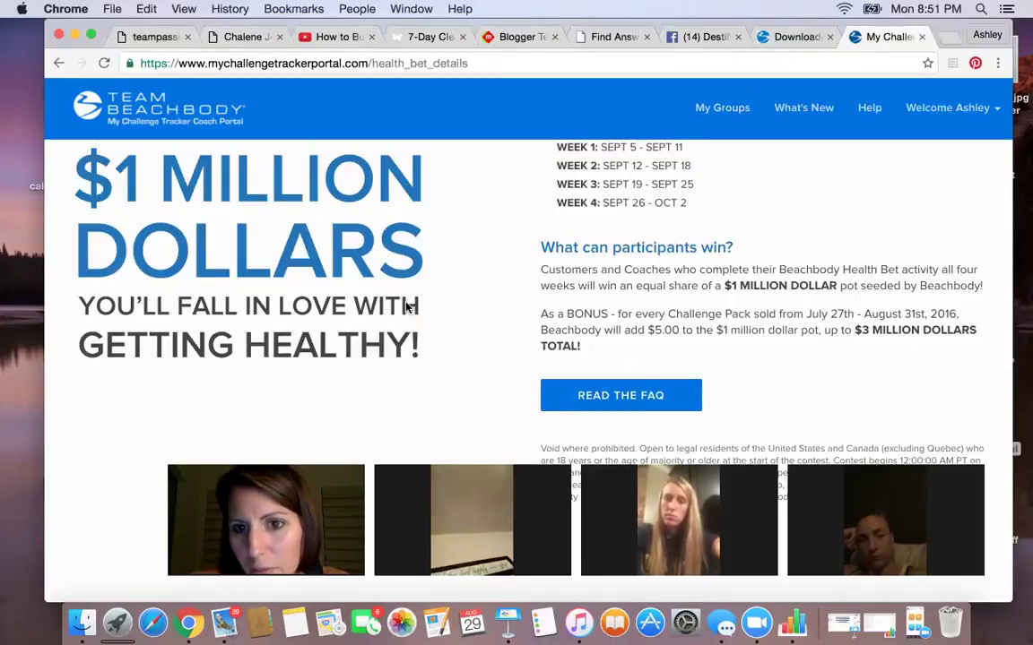
{"action": "scroll", "coordinate": [479, 336], "scroll_direction": "down", "scroll_amount": 6}
{"action": "scroll", "coordinate": [479, 336], "scroll_direction": "up", "scroll_amount": 2}
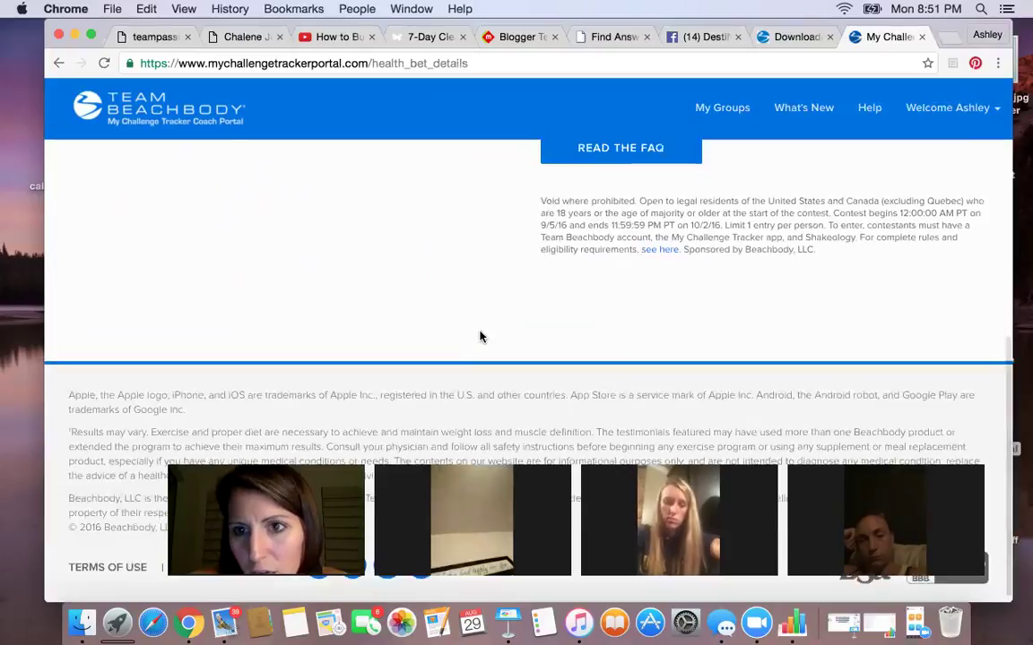
{"action": "scroll", "coordinate": [480, 337], "scroll_direction": "down", "scroll_amount": 1}
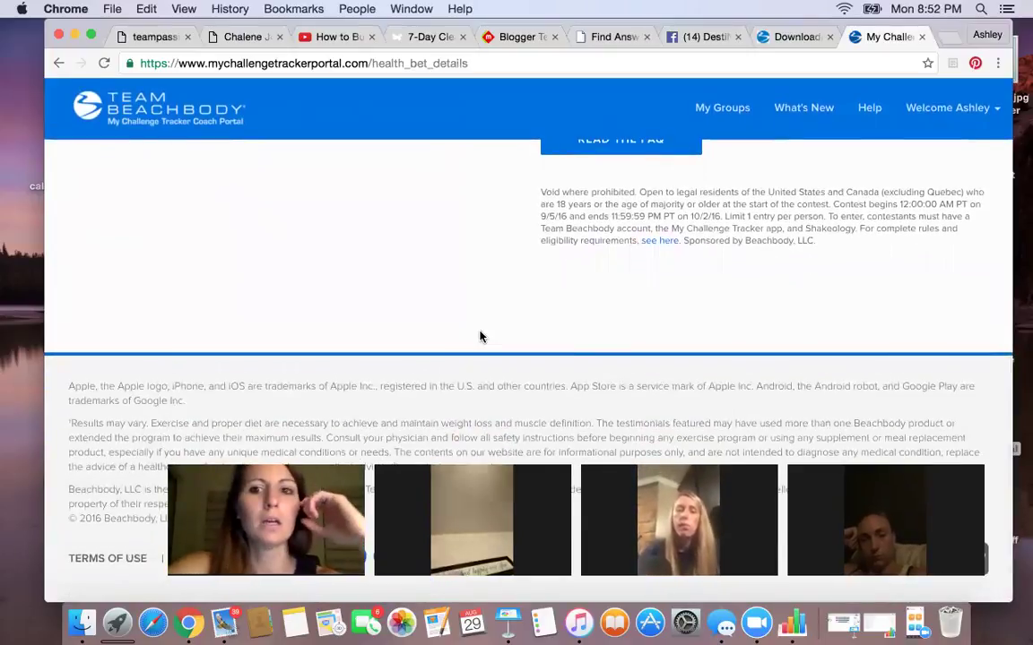
{"action": "scroll", "coordinate": [480, 336], "scroll_direction": "down", "scroll_amount": 1}
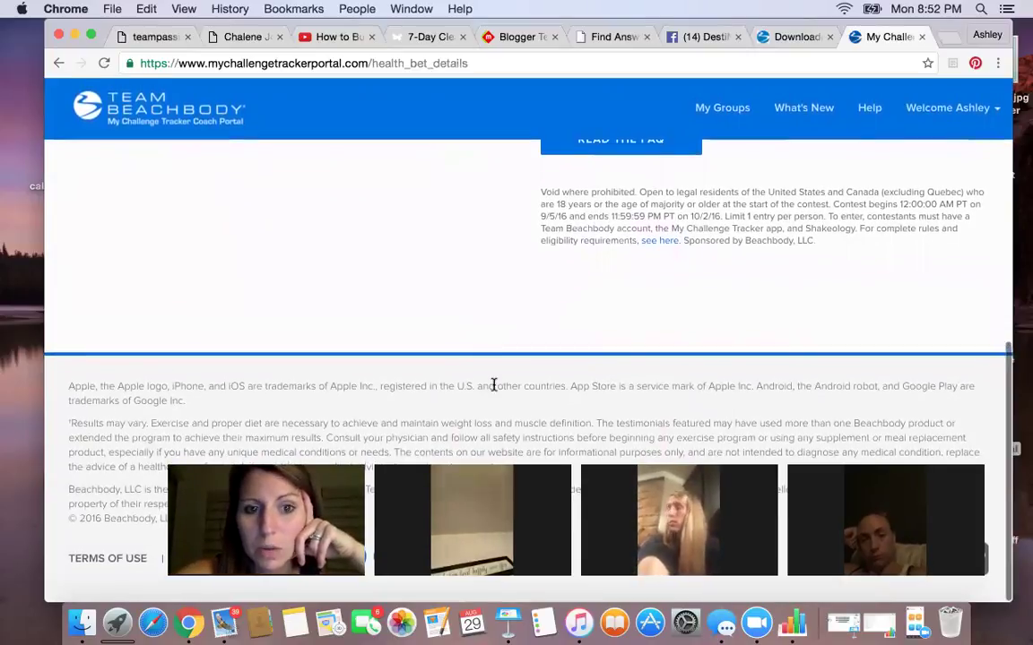
{"action": "scroll", "coordinate": [493, 386], "scroll_direction": "up", "scroll_amount": 15}
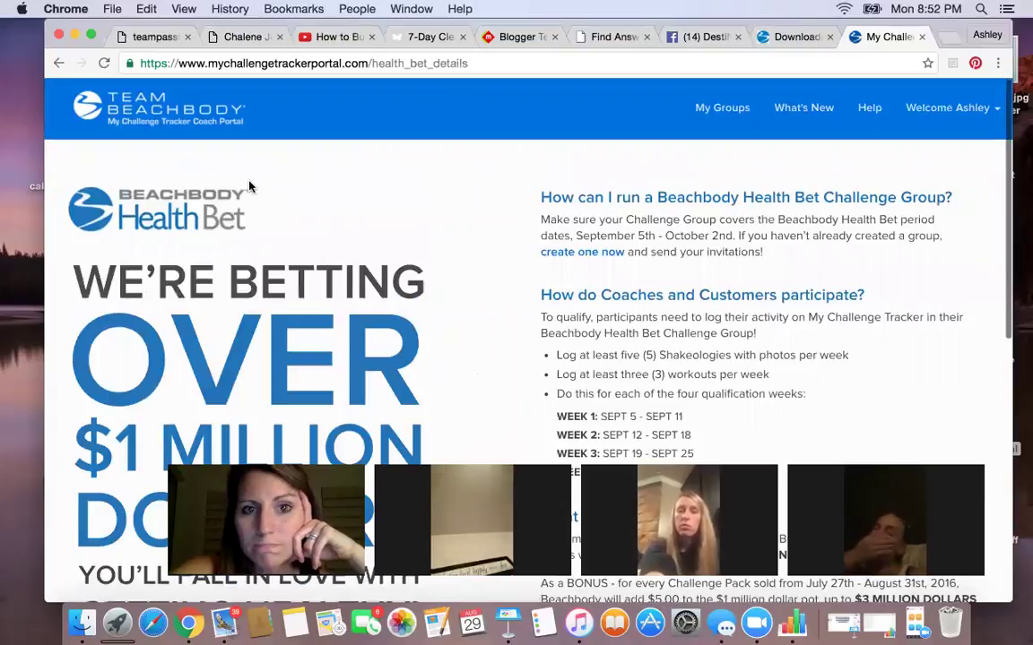
{"action": "scroll", "coordinate": [602, 296], "scroll_direction": "down", "scroll_amount": 5}
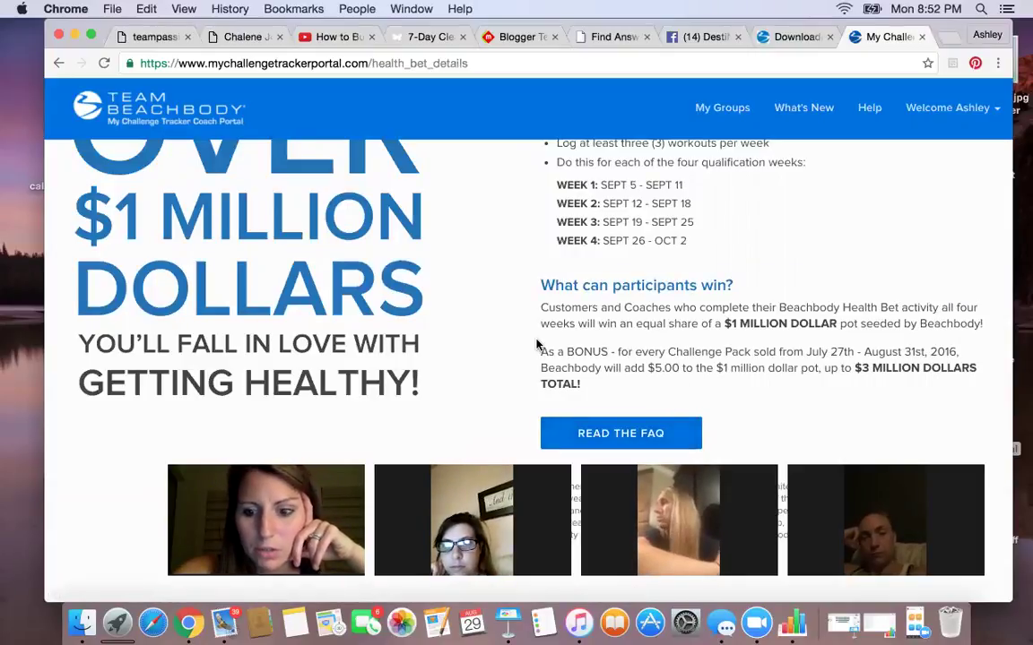
{"action": "key", "text": "XF86AudioRaiseVolume"}
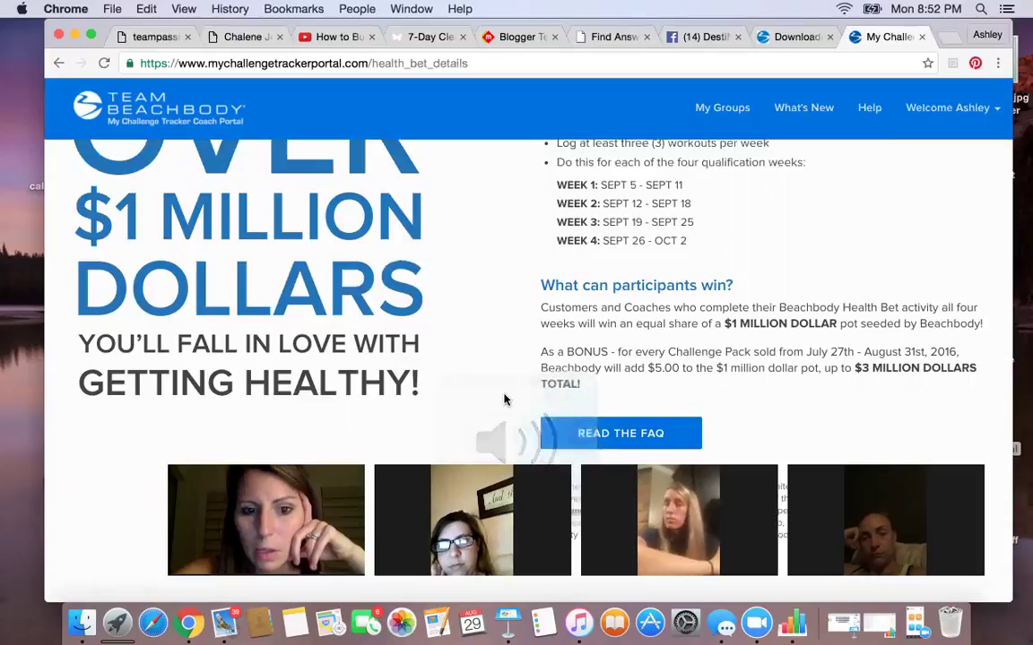
{"action": "key", "text": "XF86AudioRaiseVolume"}
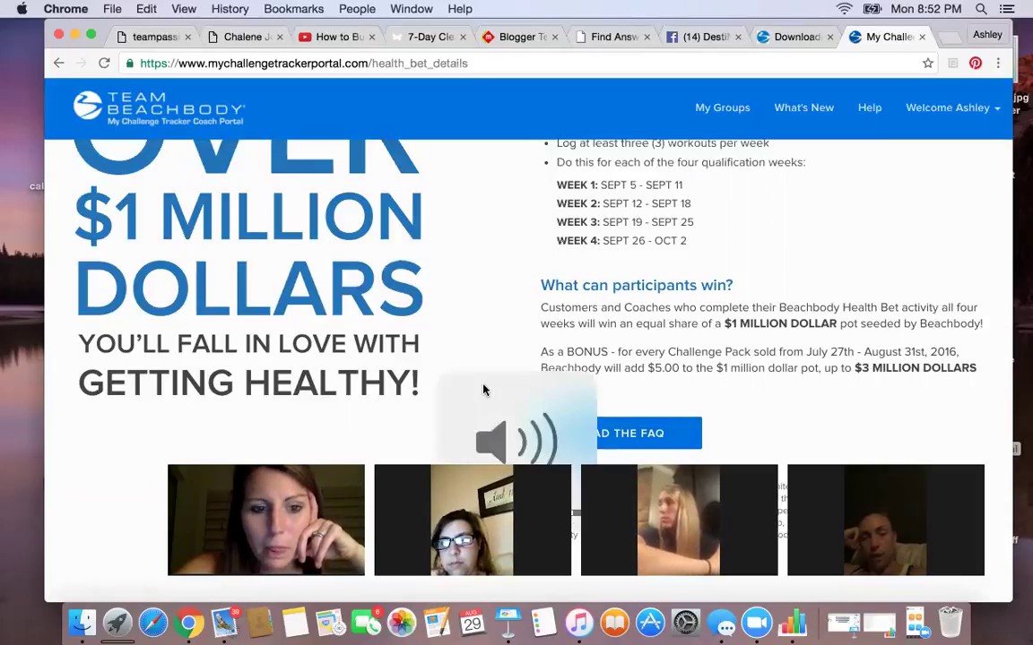
{"action": "scroll", "coordinate": [424, 355], "scroll_direction": "up", "scroll_amount": 5}
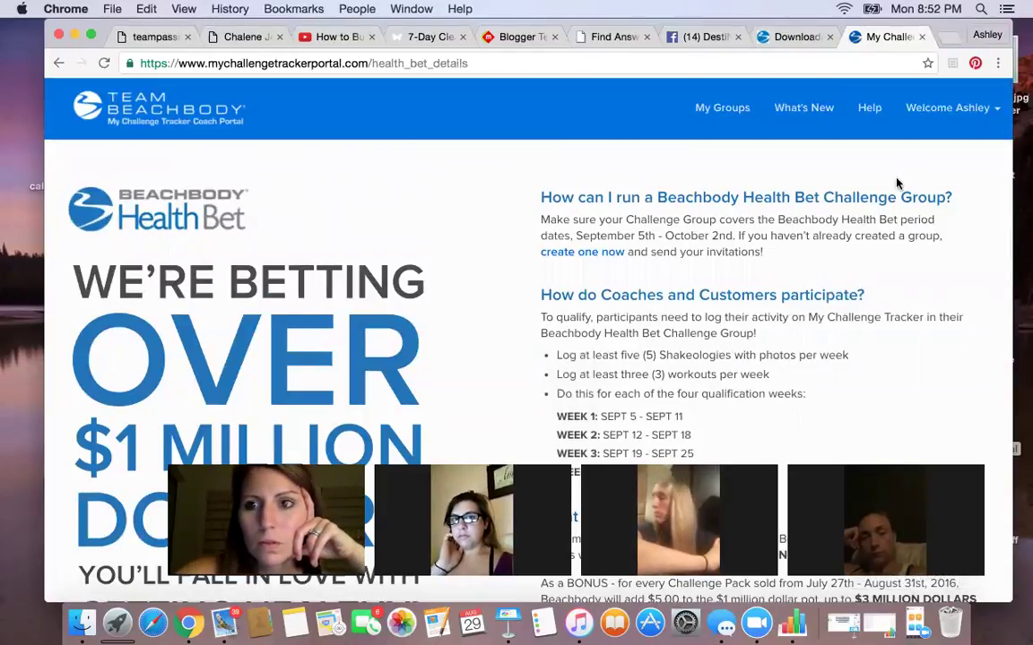
{"action": "left_click", "coordinate": [58, 62]}
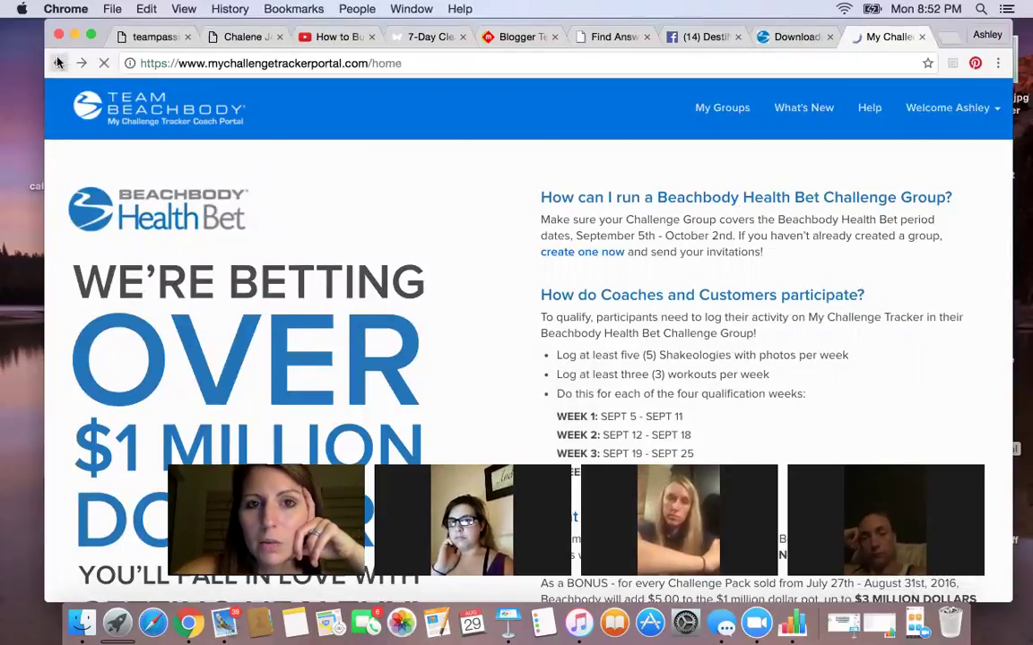
{"action": "scroll", "coordinate": [560, 255], "scroll_direction": "up", "scroll_amount": 2}
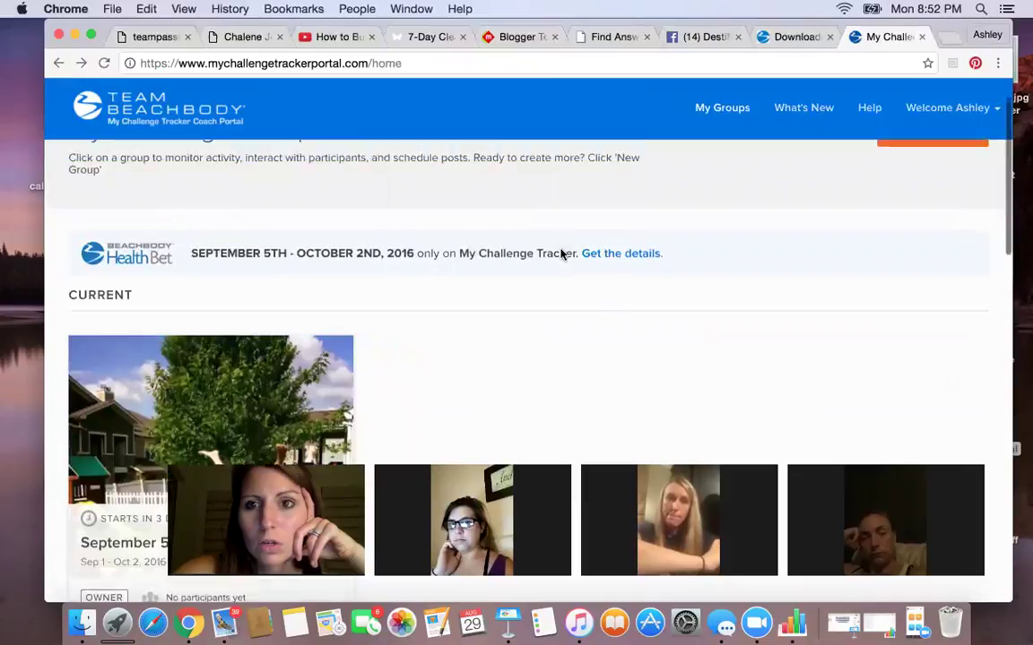
- Close the My Challenge Tracker tab and view the Coach Online Office main page
{"action": "left_click", "coordinate": [922, 36]}
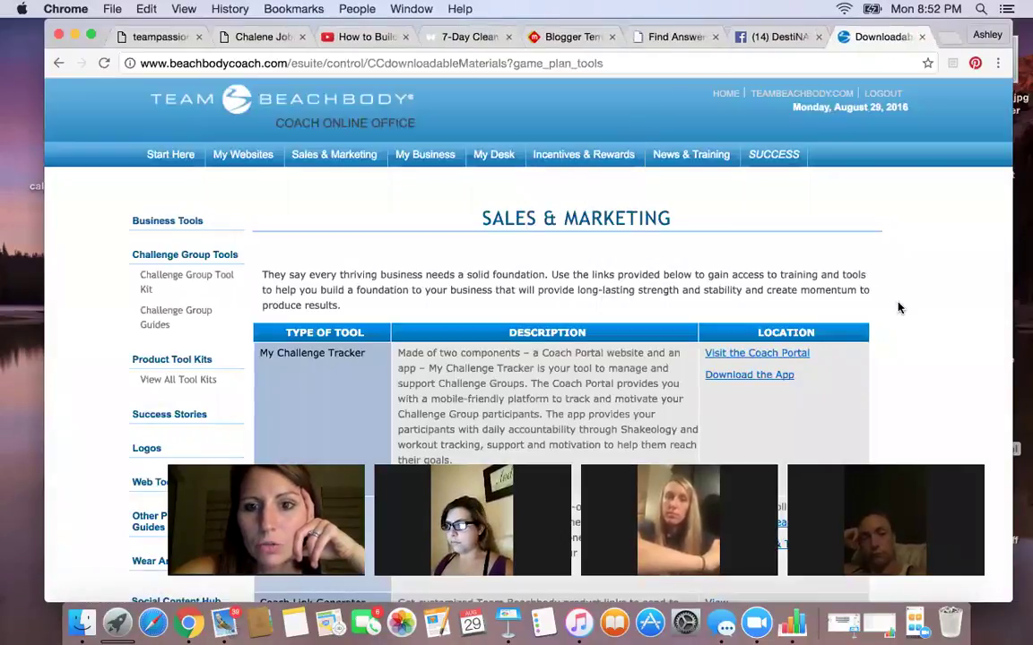
{"action": "left_click", "coordinate": [726, 95]}
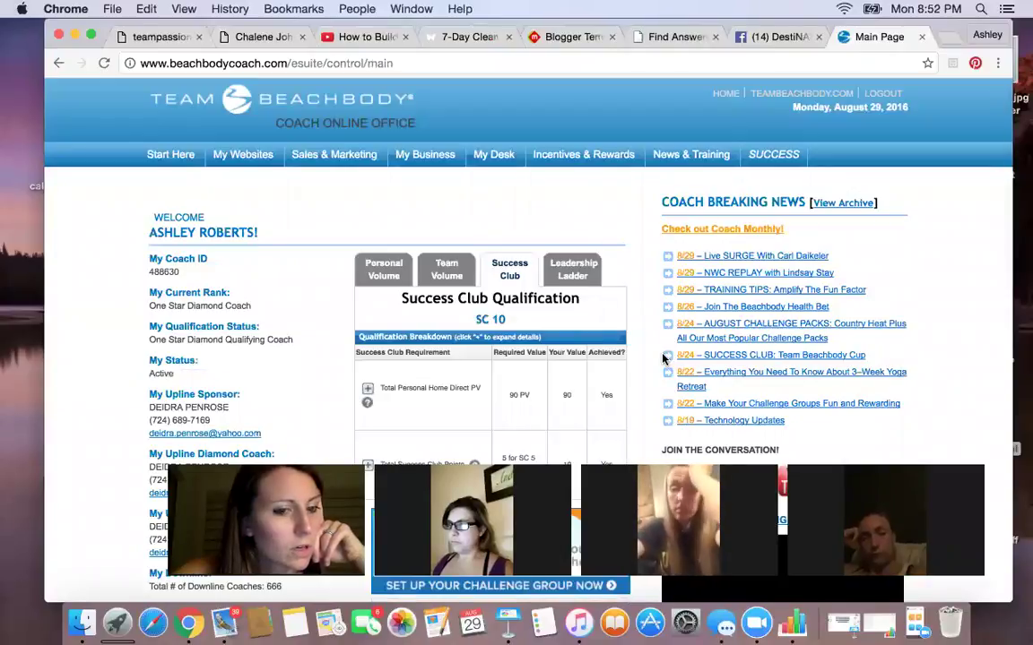
{"action": "scroll", "coordinate": [689, 367], "scroll_direction": "down", "scroll_amount": 2}
{"action": "scroll", "coordinate": [689, 368], "scroll_direction": "up", "scroll_amount": 2}
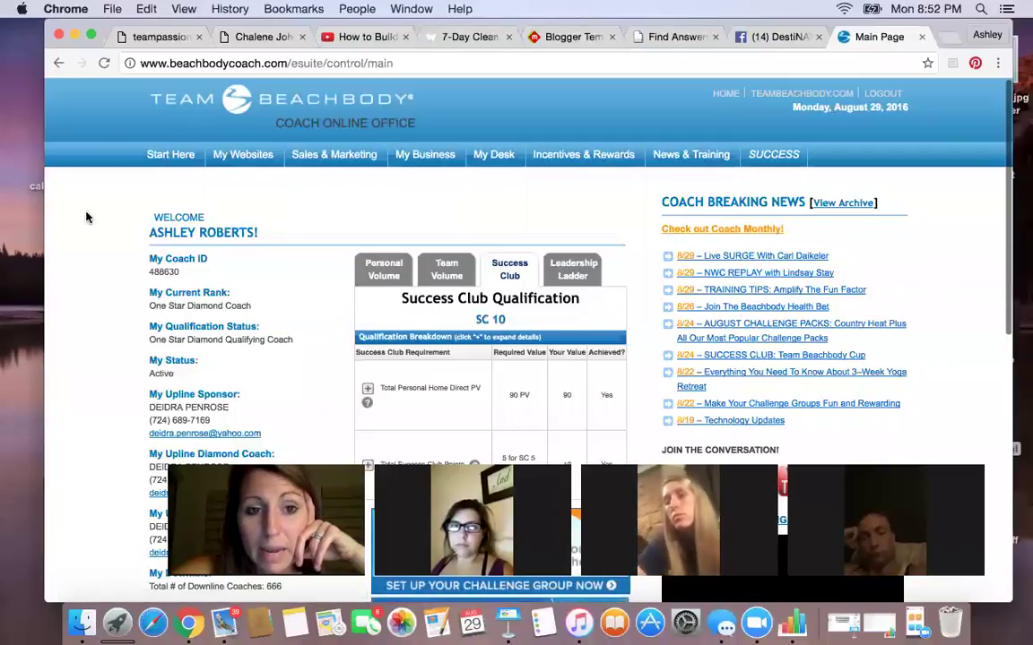
- Go to the TEAMBEACHBODY.COM member website
{"action": "mouse_move", "coordinate": [327, 154]}
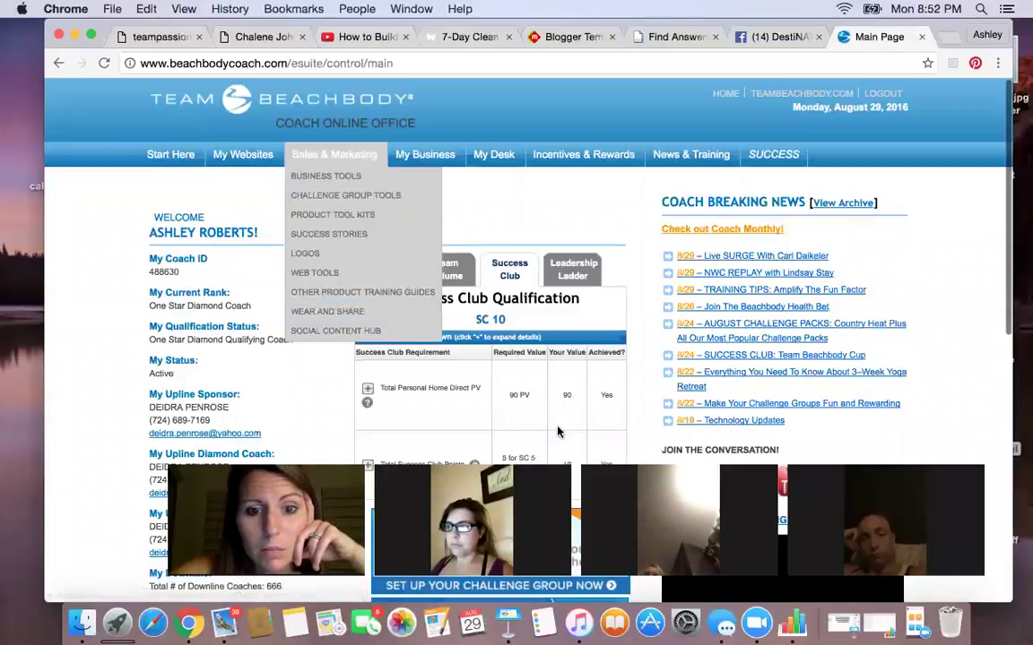
{"action": "scroll", "coordinate": [556, 430], "scroll_direction": "down", "scroll_amount": 2}
{"action": "scroll", "coordinate": [556, 430], "scroll_direction": "up", "scroll_amount": 2}
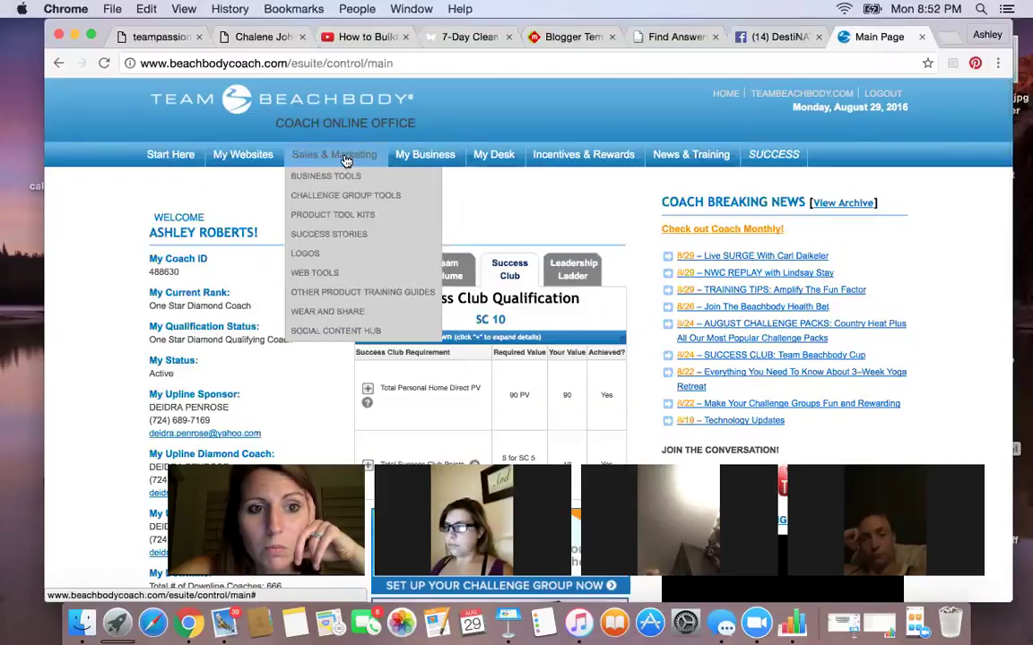
{"action": "left_click", "coordinate": [777, 100]}
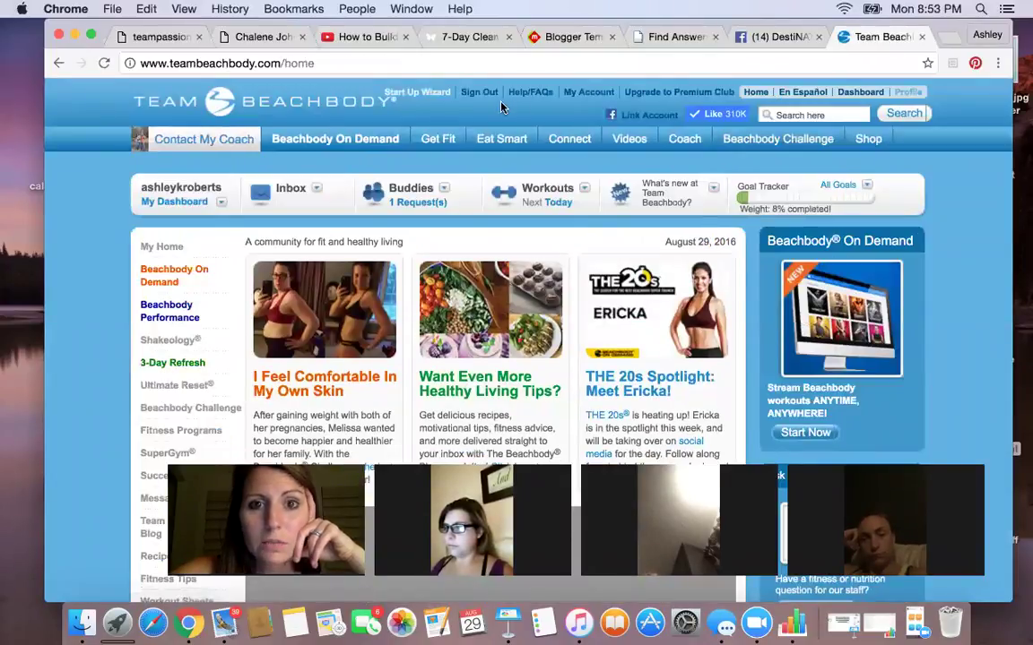
- Look over the teambeachbody.com member home page and show the Coach dropdown menu
{"action": "mouse_move", "coordinate": [598, 150]}
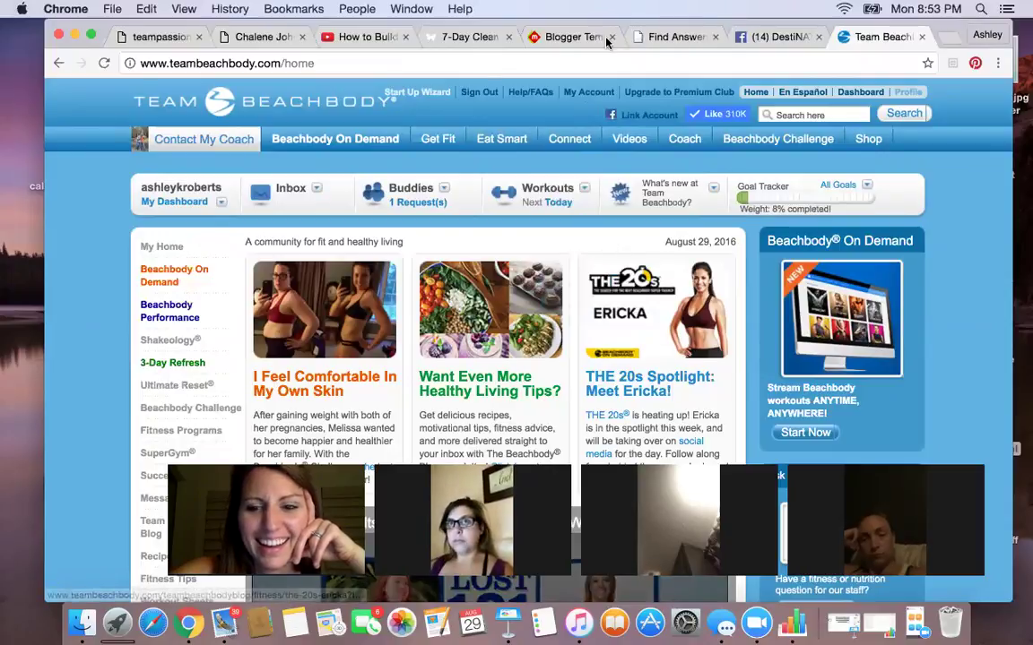
{"action": "key", "text": "XF86AudioRaiseVolume"}
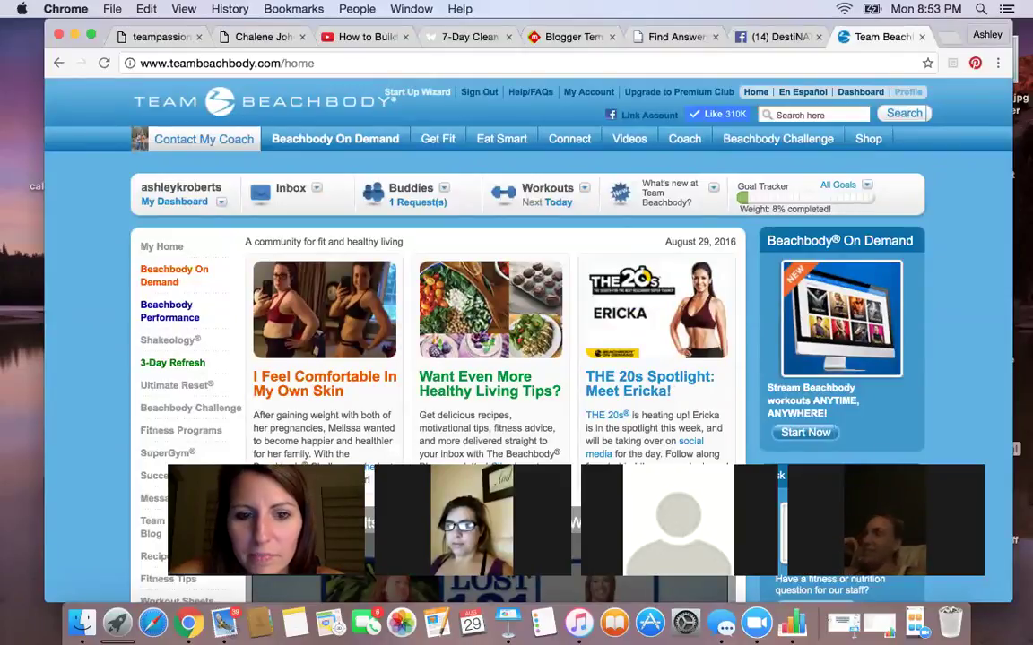
{"action": "scroll", "coordinate": [599, 383], "scroll_direction": "down", "scroll_amount": 3}
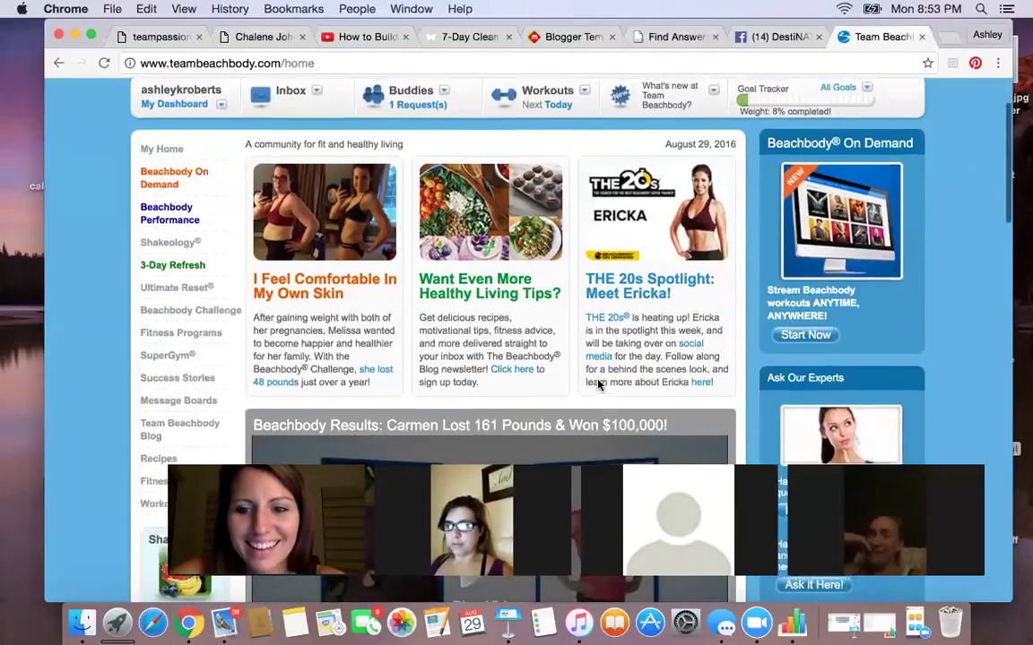
{"action": "scroll", "coordinate": [537, 341], "scroll_direction": "up", "scroll_amount": 3}
{"action": "scroll", "coordinate": [439, 398], "scroll_direction": "down", "scroll_amount": 2}
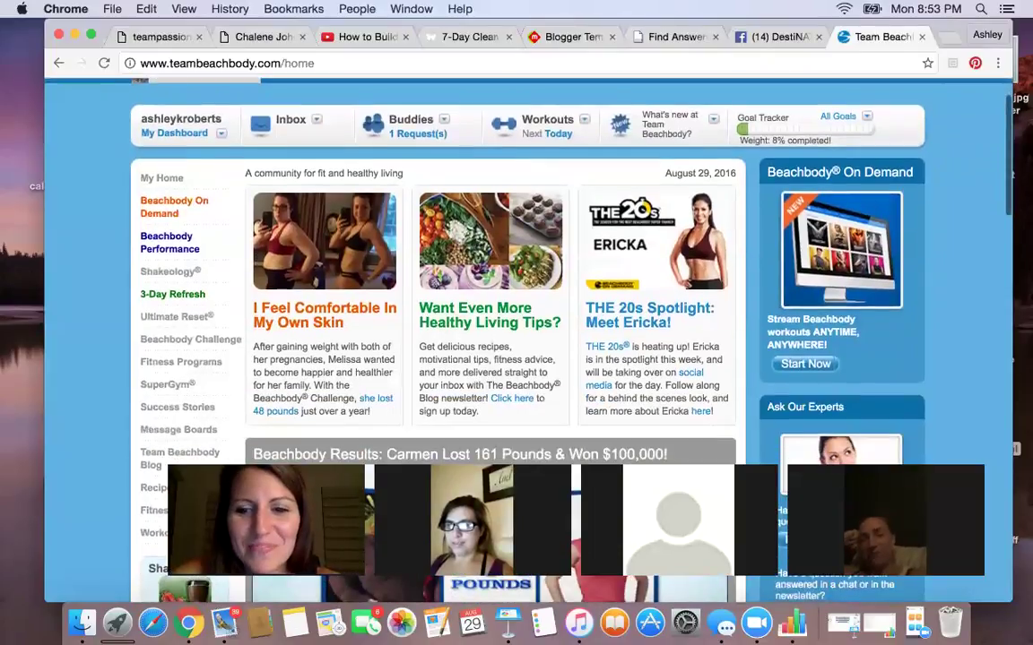
{"action": "scroll", "coordinate": [572, 245], "scroll_direction": "up", "scroll_amount": 2}
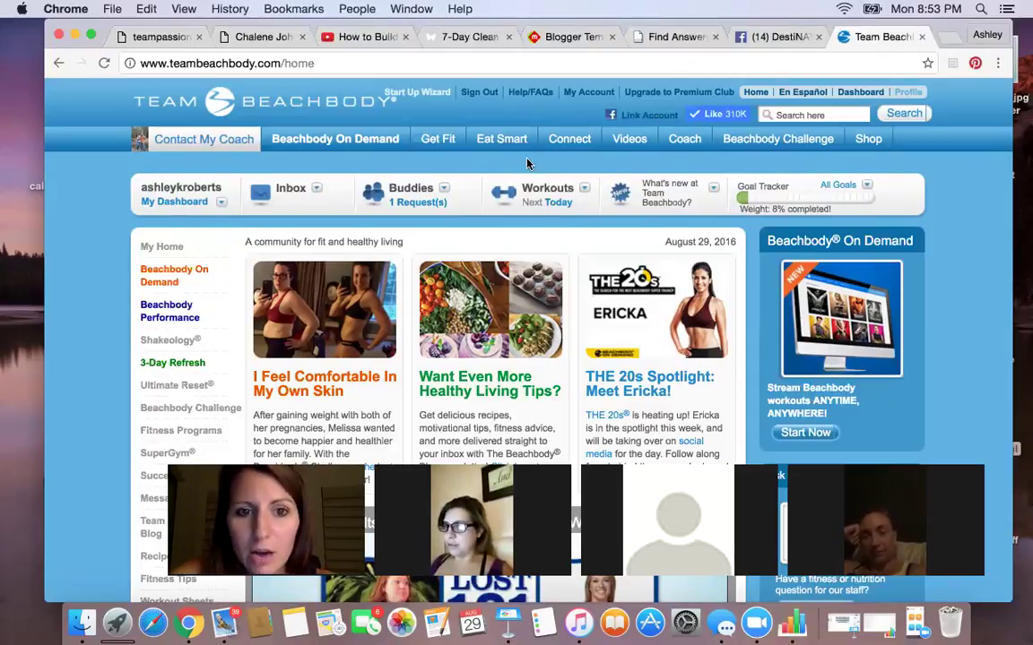
{"action": "left_click", "coordinate": [682, 142]}
- Return to the Coach Online Office main page and skim it
{"action": "left_click", "coordinate": [696, 188]}
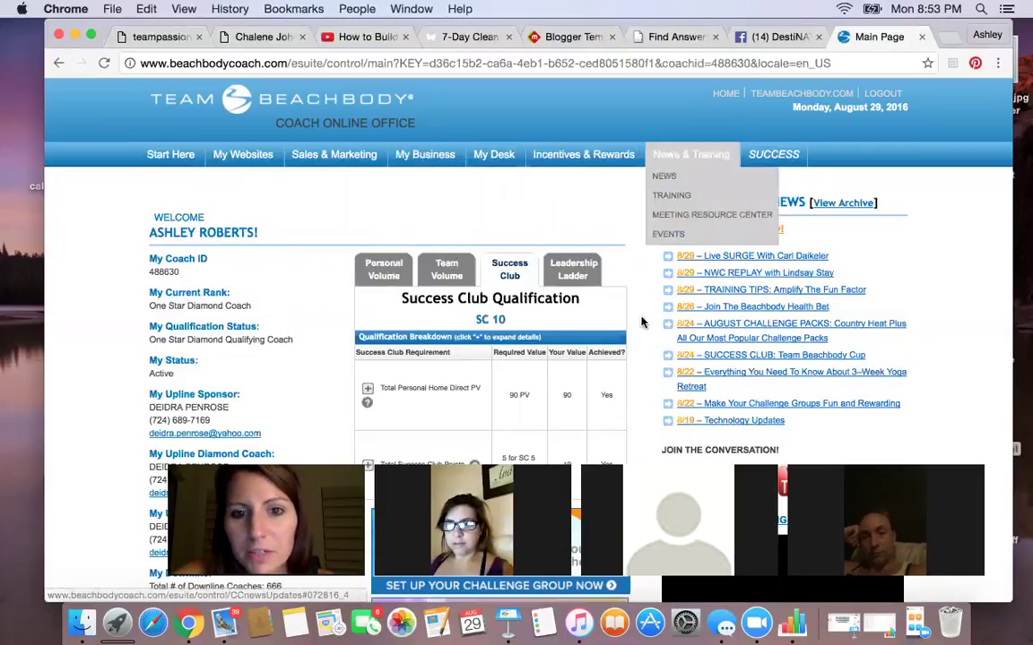
{"action": "scroll", "coordinate": [642, 322], "scroll_direction": "down", "scroll_amount": 5}
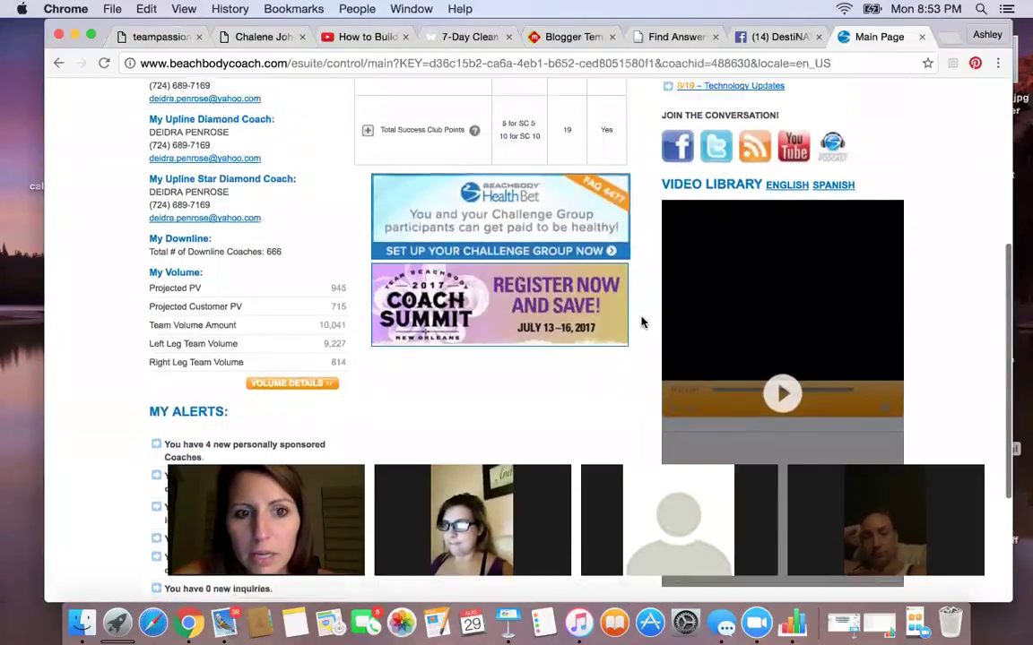
{"action": "scroll", "coordinate": [641, 322], "scroll_direction": "up", "scroll_amount": 5}
- Browse the News & Training, Sales & Marketing and My Business menus, then open EFT Management
{"action": "mouse_move", "coordinate": [704, 155]}
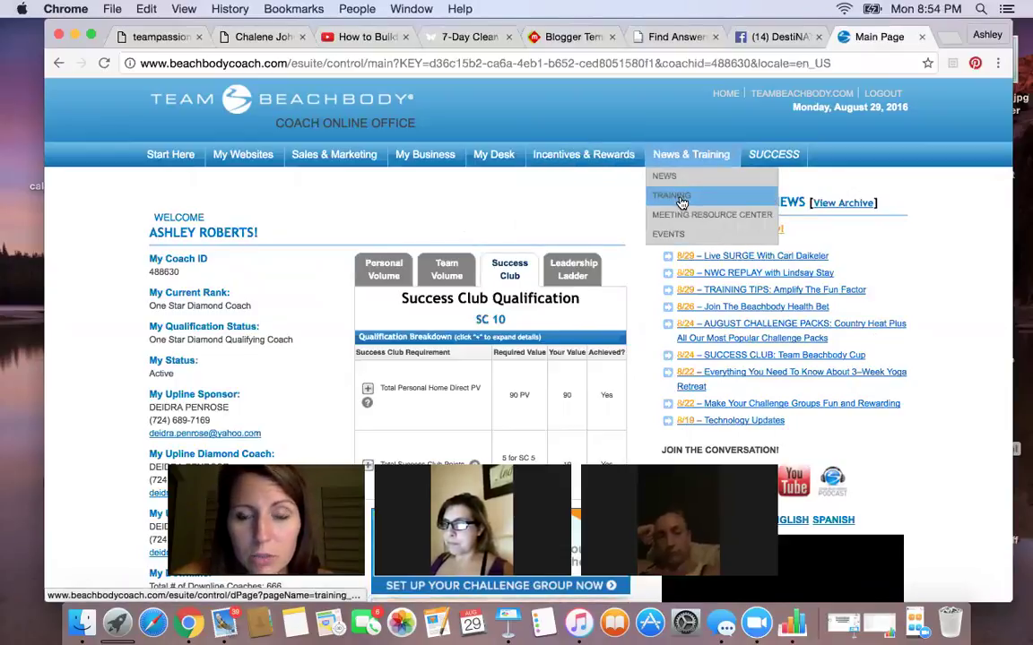
{"action": "mouse_move", "coordinate": [371, 165]}
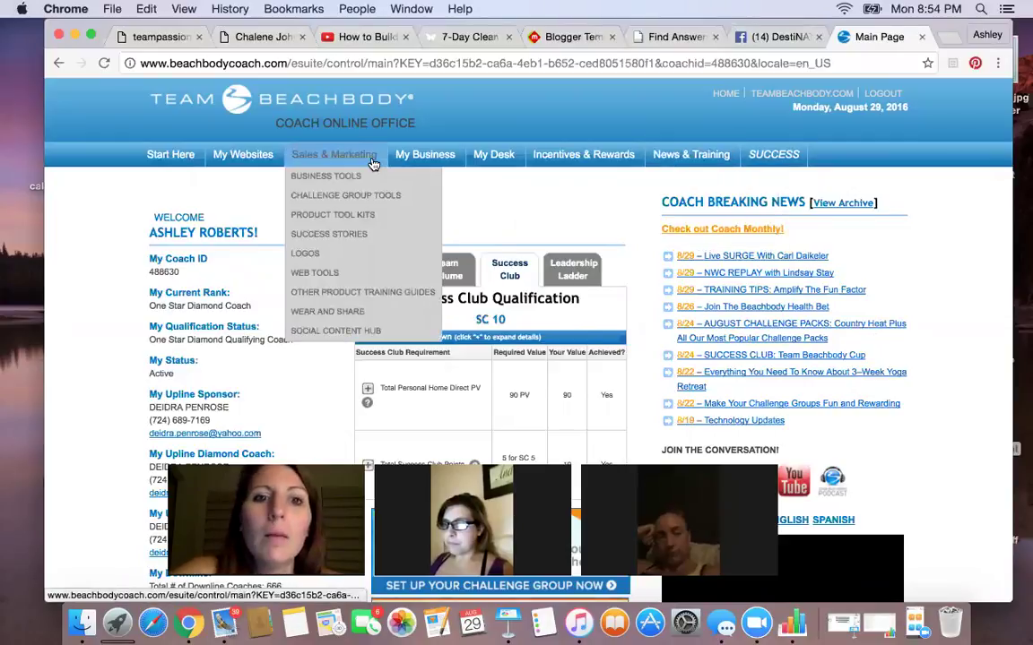
{"action": "mouse_move", "coordinate": [450, 153]}
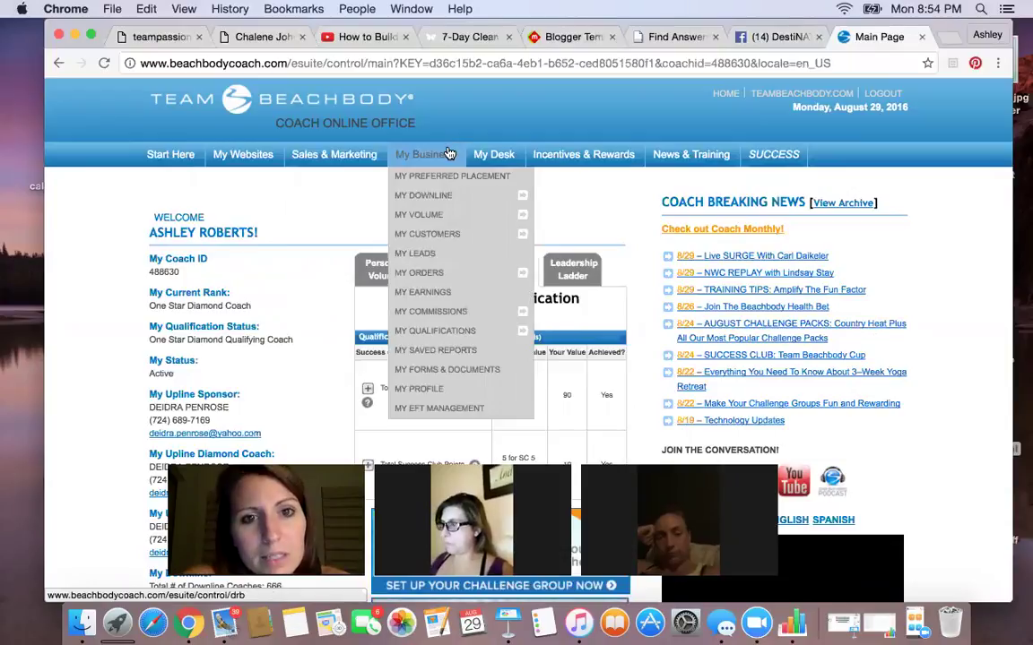
{"action": "left_click", "coordinate": [447, 409]}
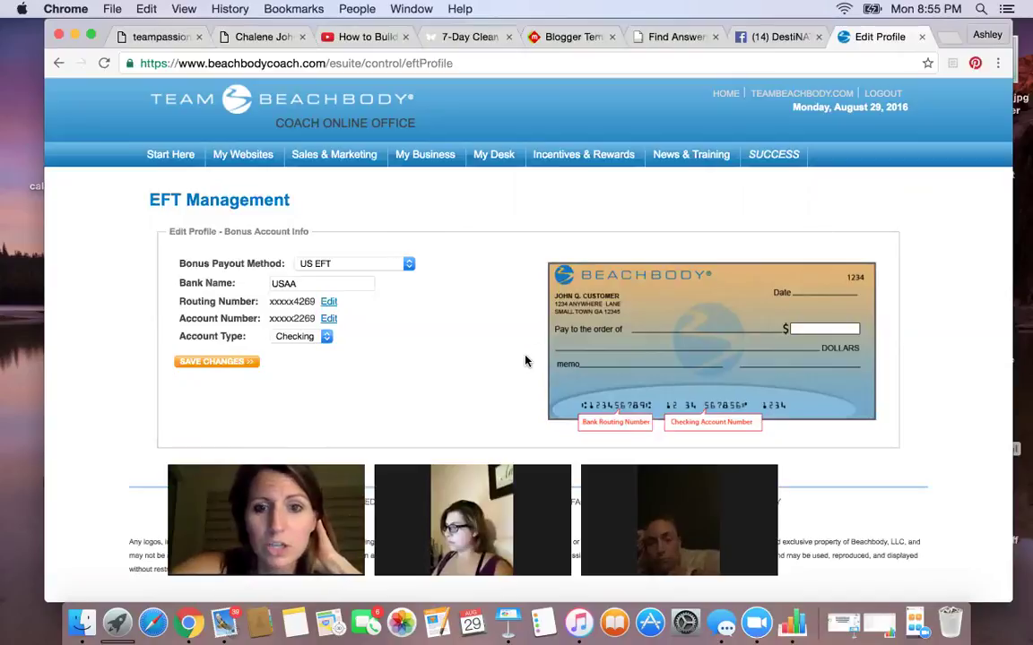
- Review the EFT bonus account info, then close the Edit Profile tab to reach Facebook
{"action": "mouse_move", "coordinate": [425, 156]}
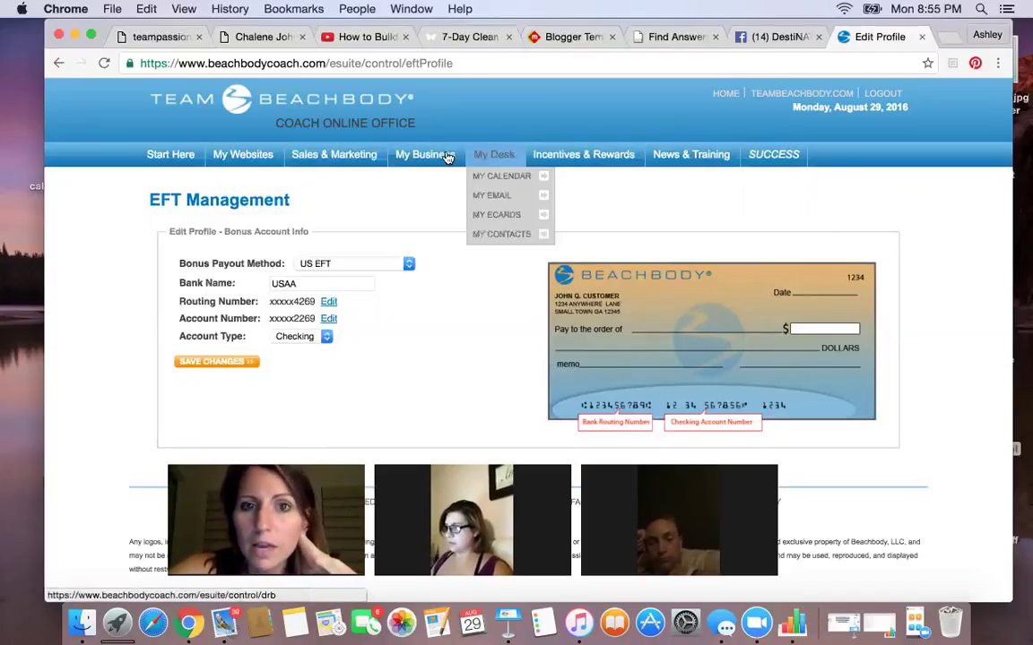
{"action": "mouse_move", "coordinate": [446, 192]}
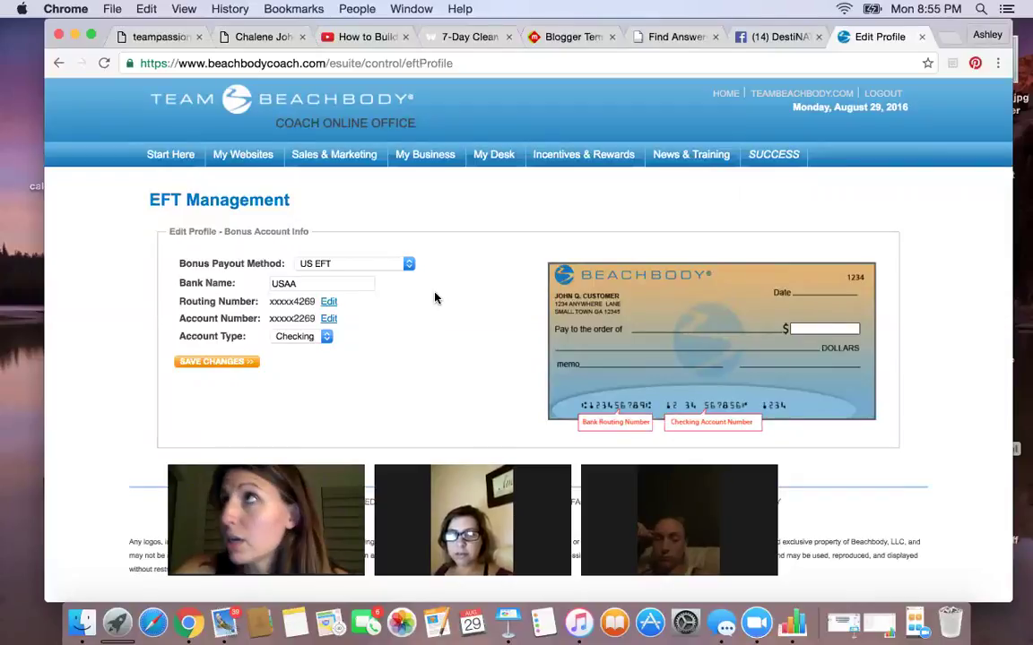
{"action": "mouse_move", "coordinate": [373, 273]}
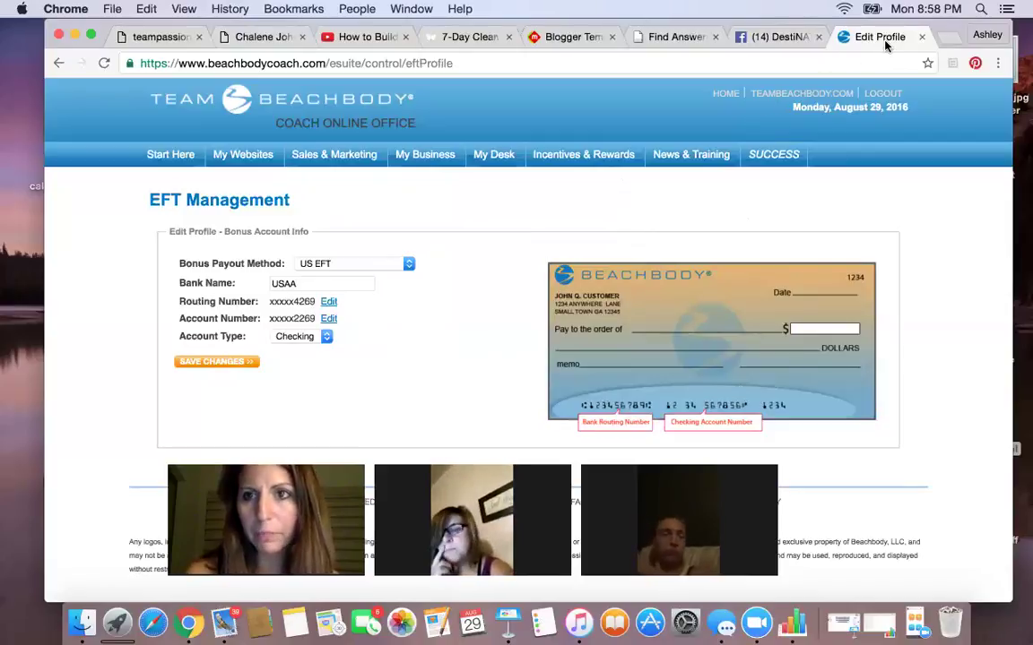
{"action": "left_click", "coordinate": [922, 37]}
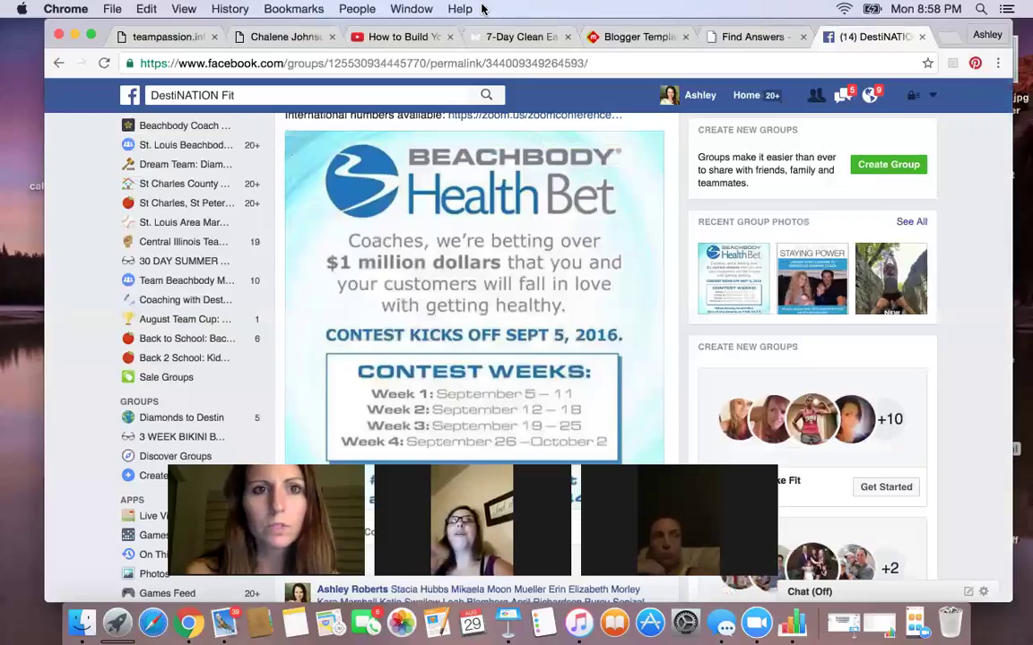